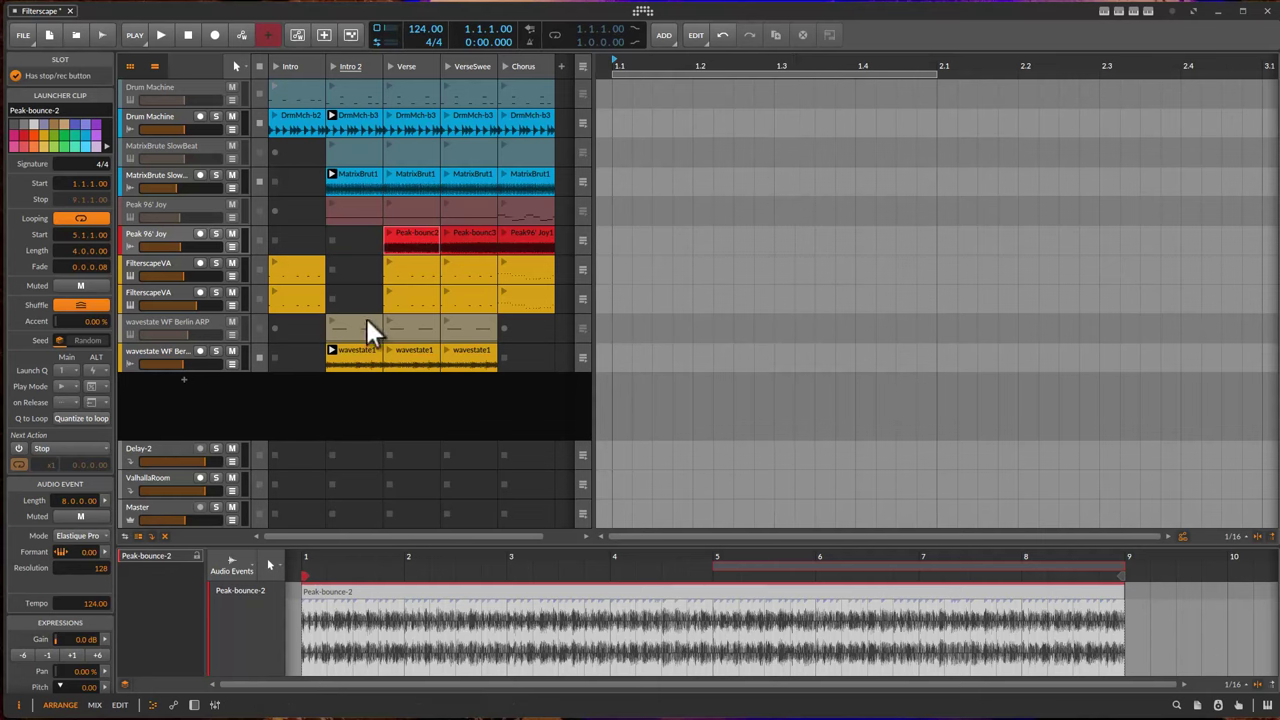
- Play the Intro 2 scene from the clip launcher, stop playback, and show the start of the arranger timeline
left_click(331, 66)
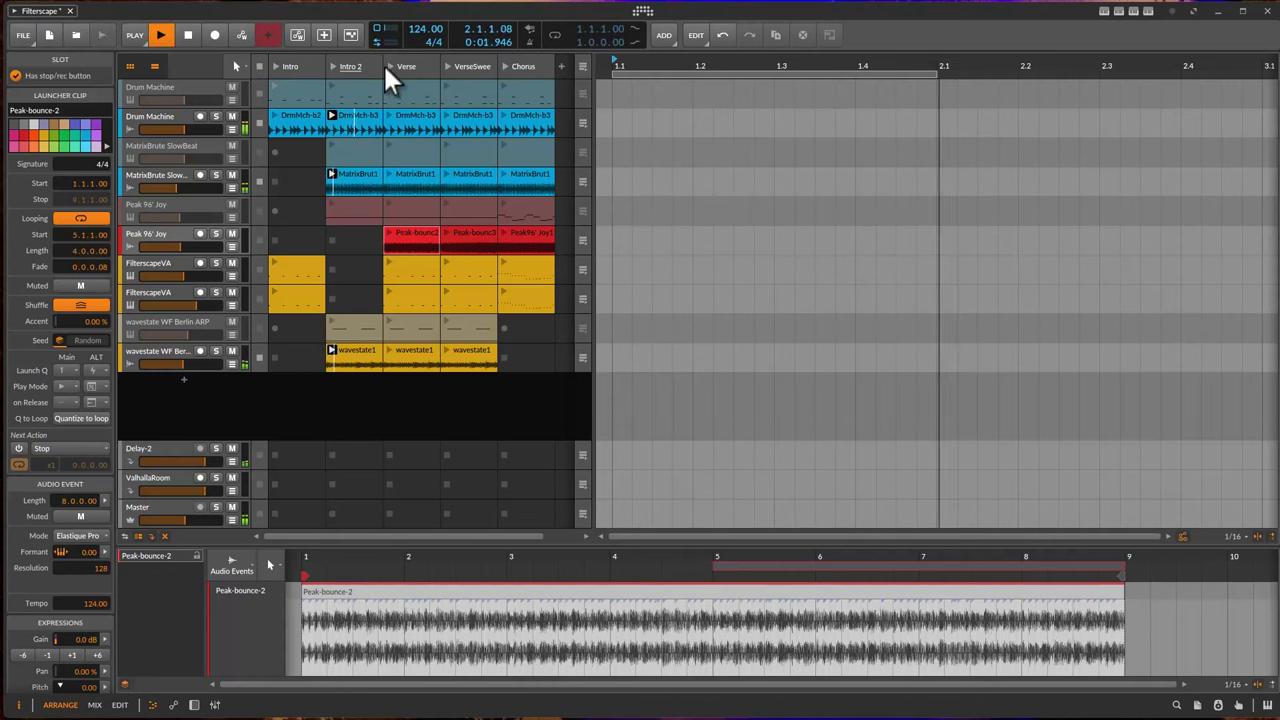
left_click(188, 36)
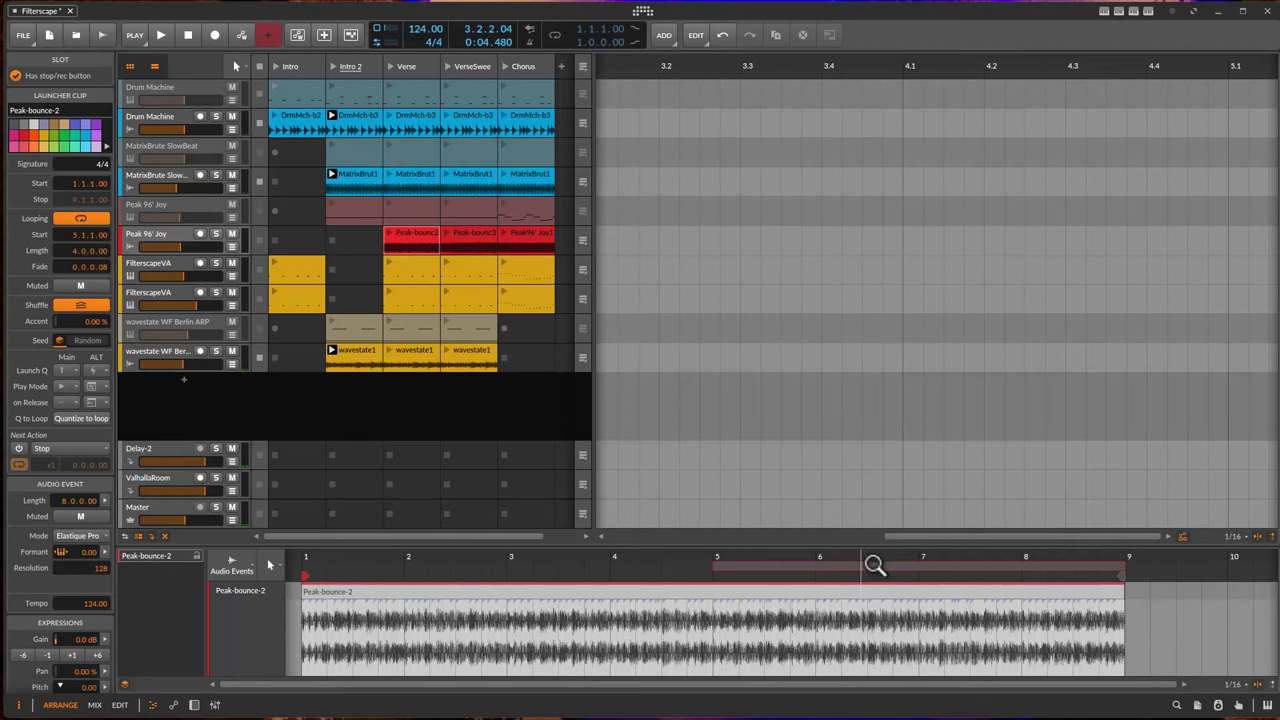
left_click_drag(883, 537, 566, 534)
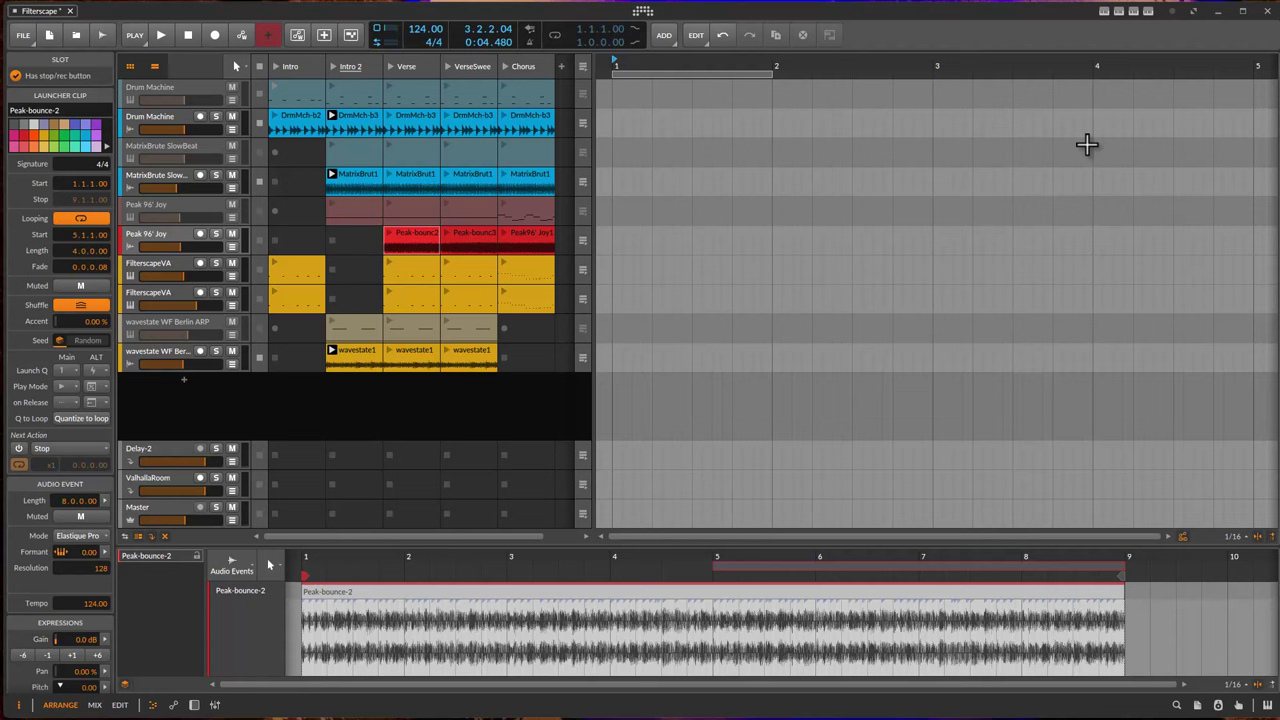
- Examine the lengths and loop ranges of the Drum Machine, MatrixBrute and wavestate audio clips in the Intro 2 scene
left_click(355, 113)
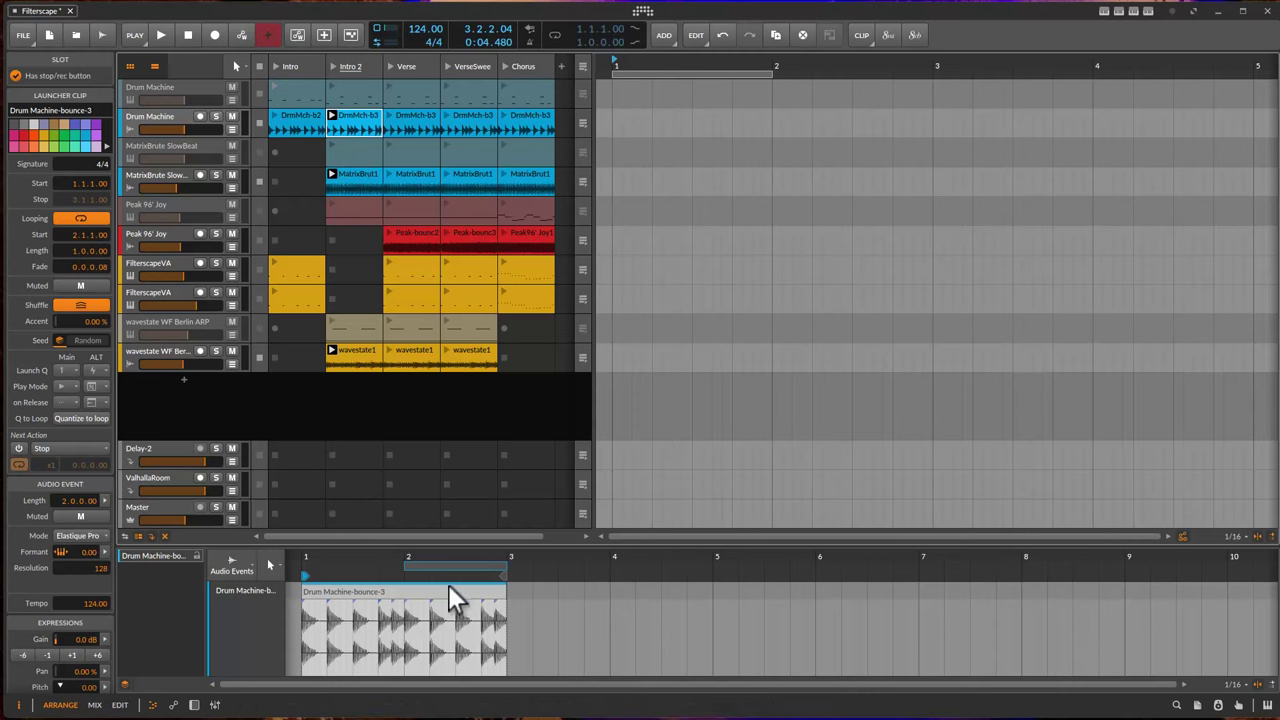
left_click(355, 178)
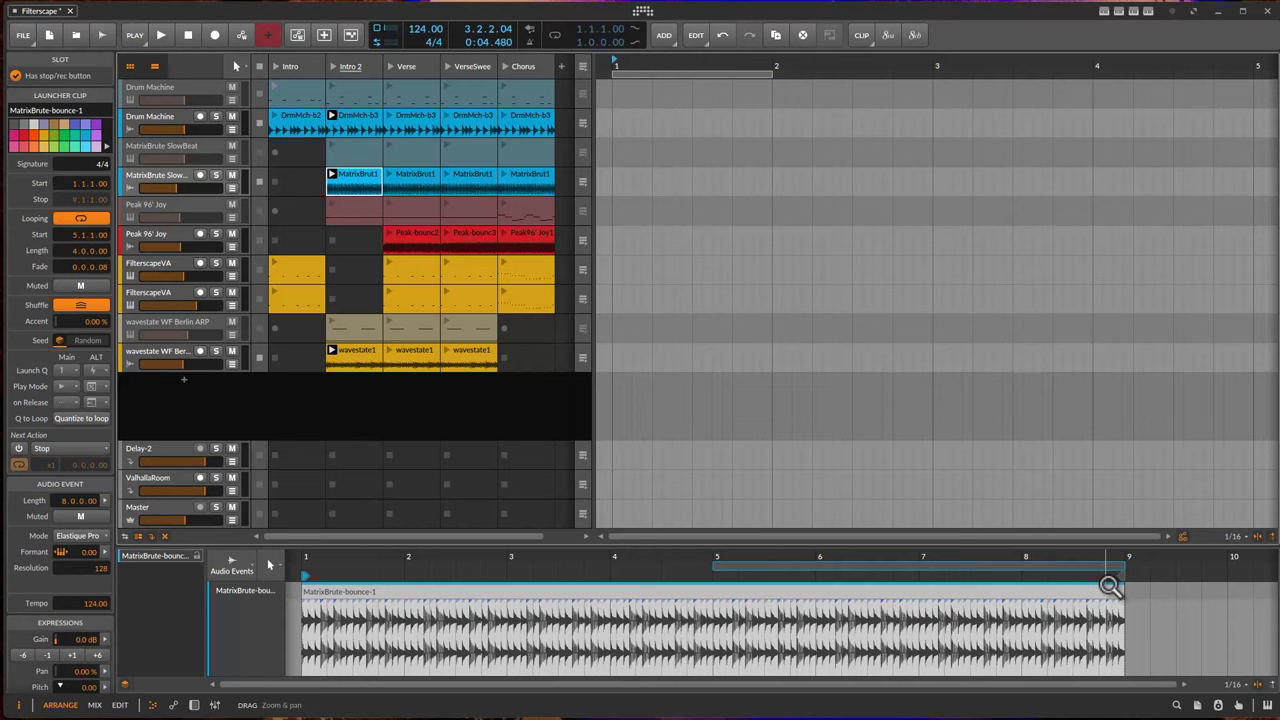
left_click(357, 352)
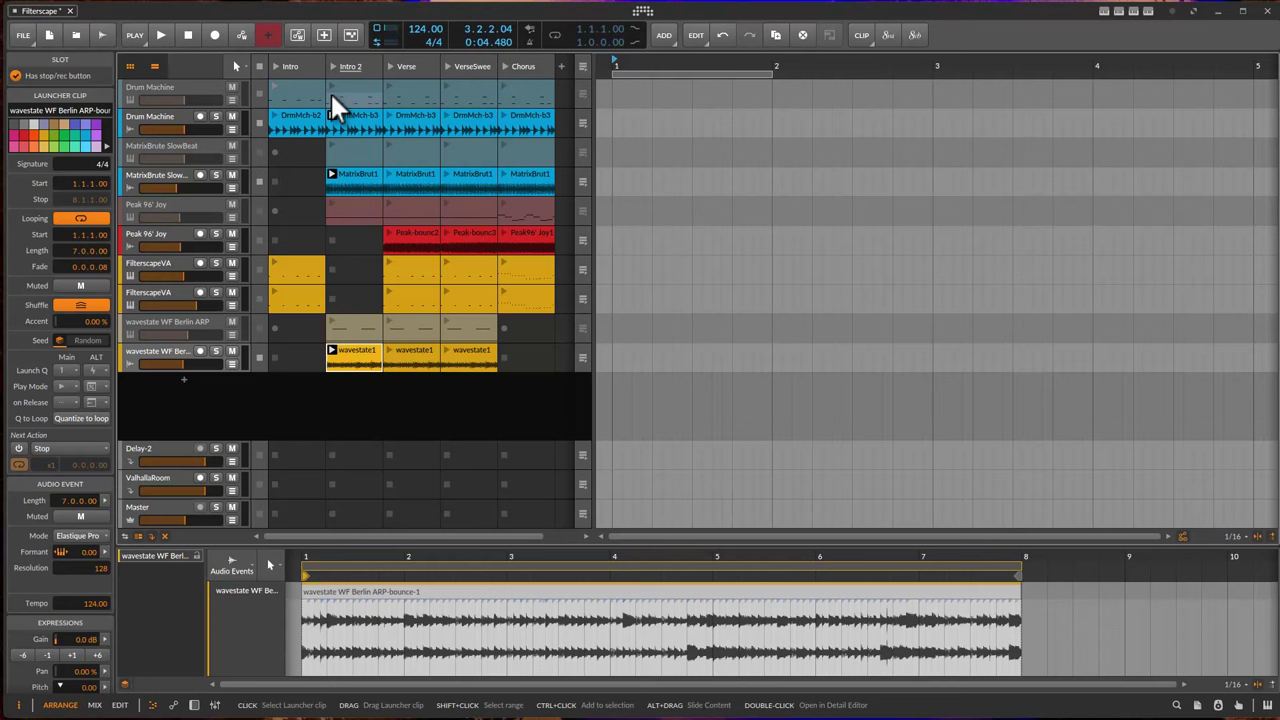
- Try placing the whole Intro 2 scene in the arranger at bar 1, and remove the placed clips again
left_click(351, 62)
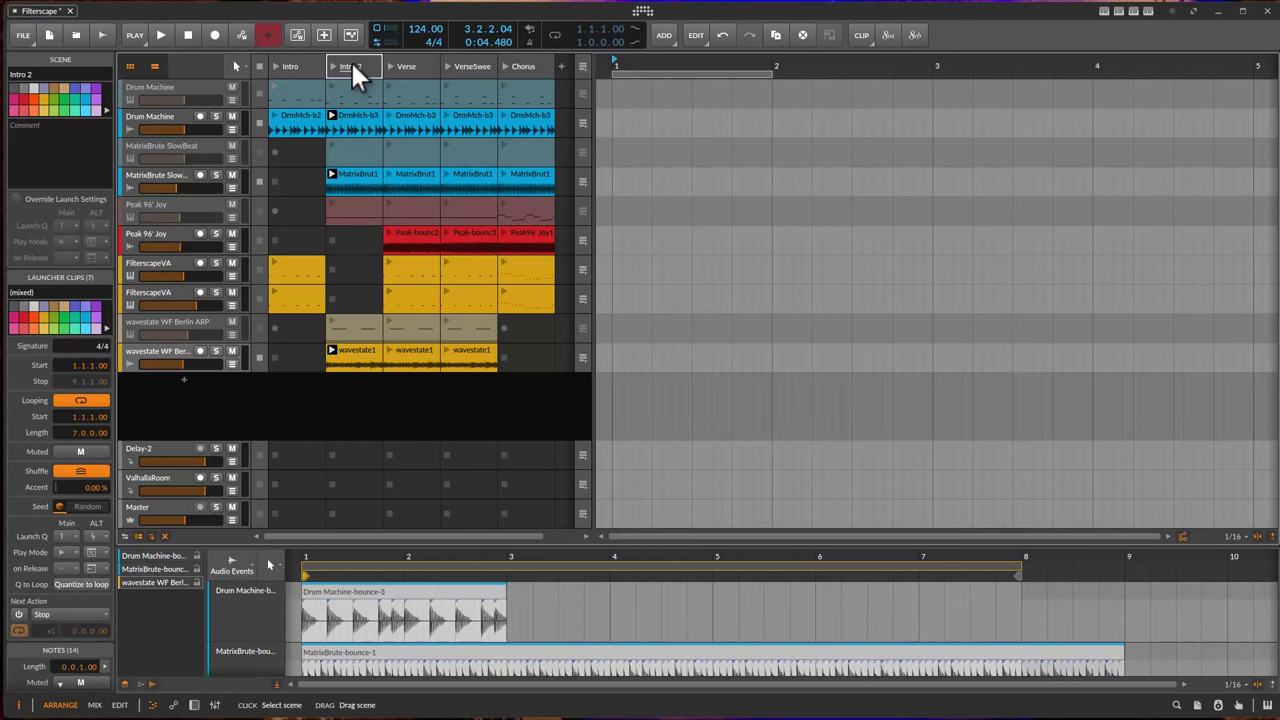
left_click_drag(352, 66, 611, 75)
key("minus")
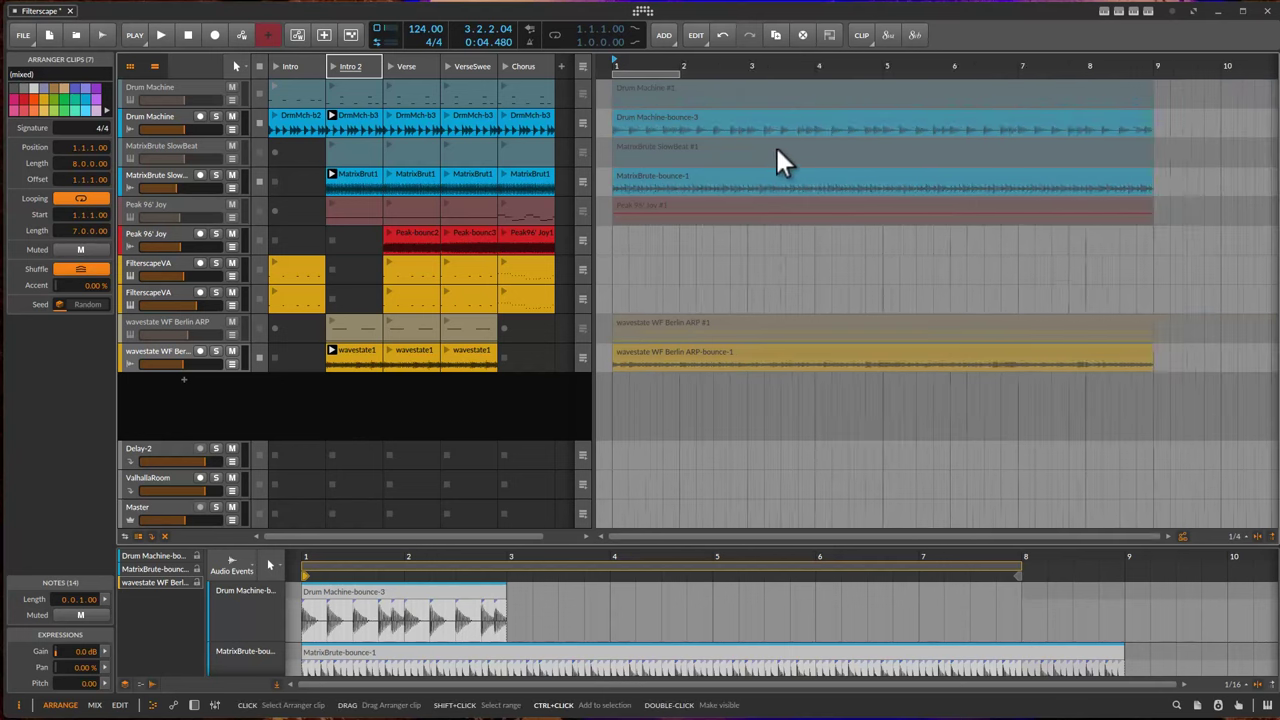
key("minus")
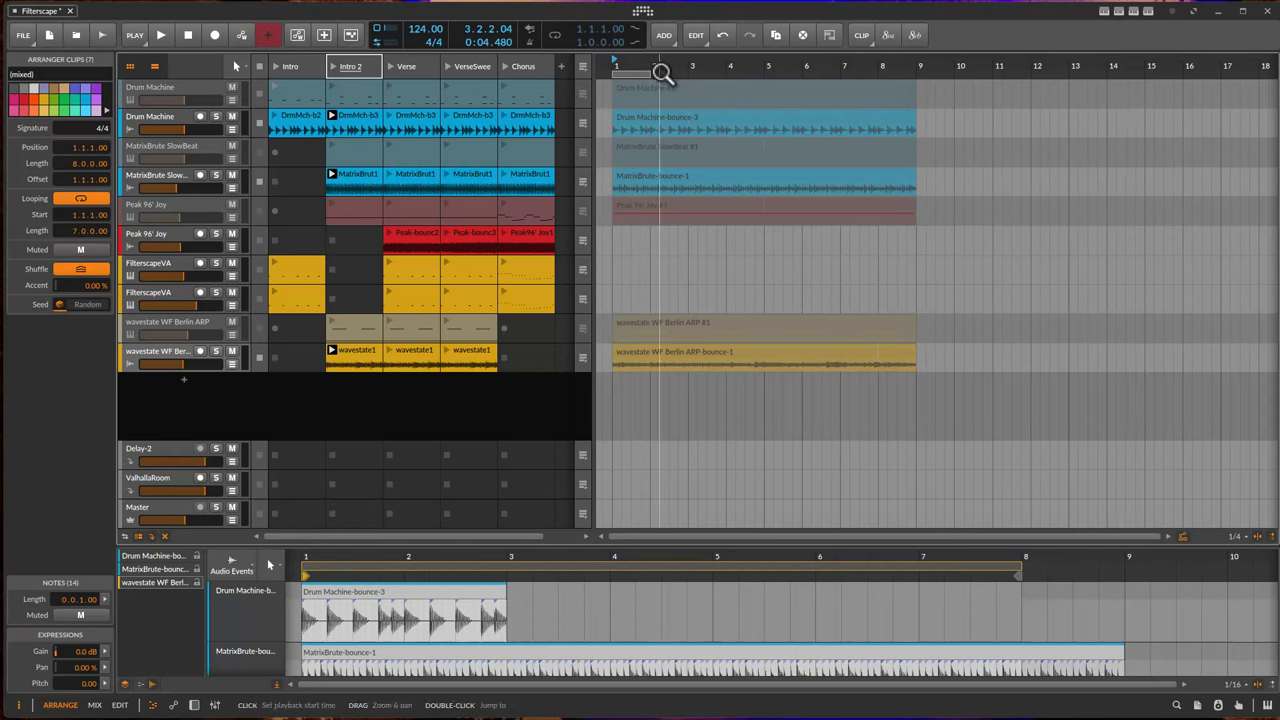
key("Delete")
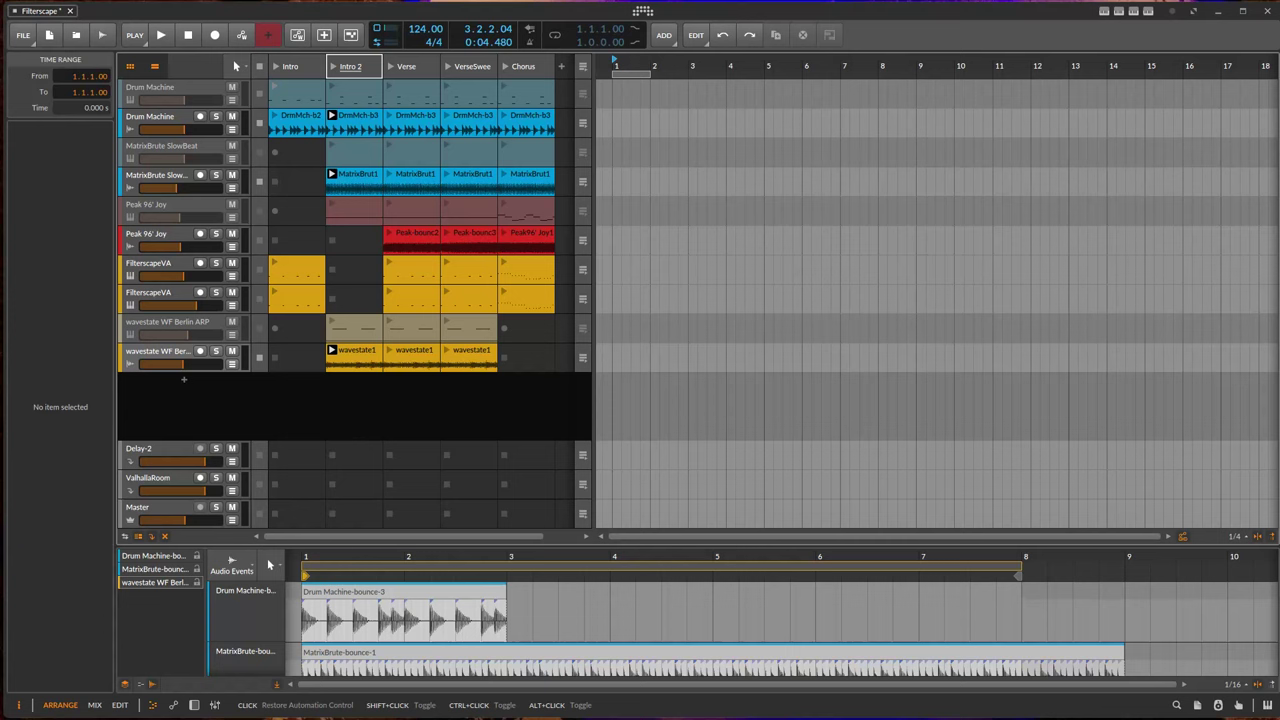
- Export the Filterscape project as a DAWproject file and close the project without saving its changes
left_click(23, 36)
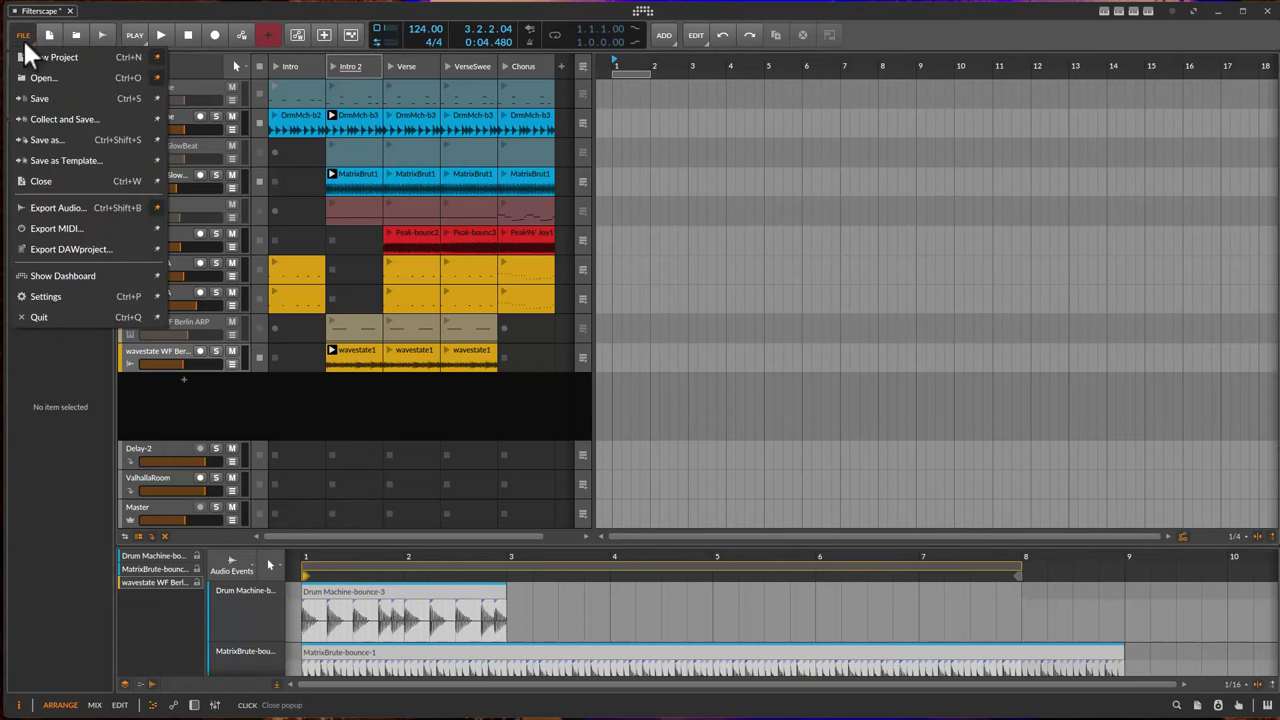
left_click(116, 249)
left_click(848, 671)
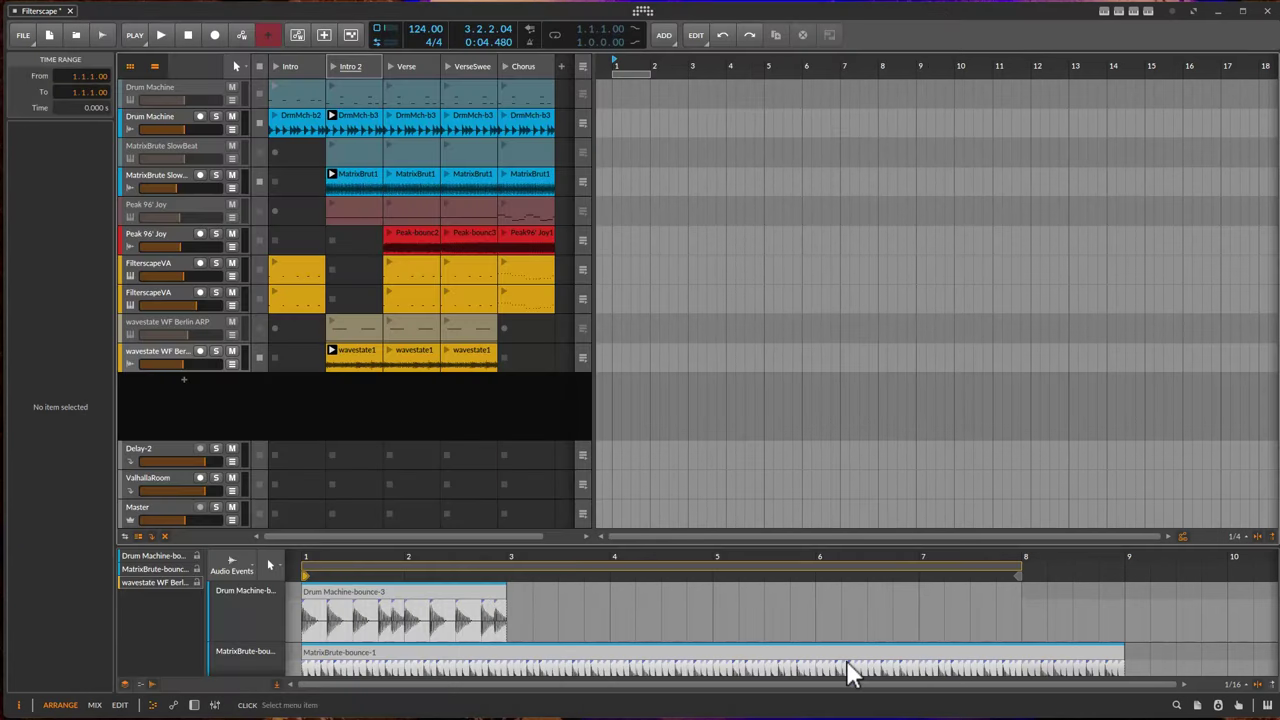
key("ctrl+w")
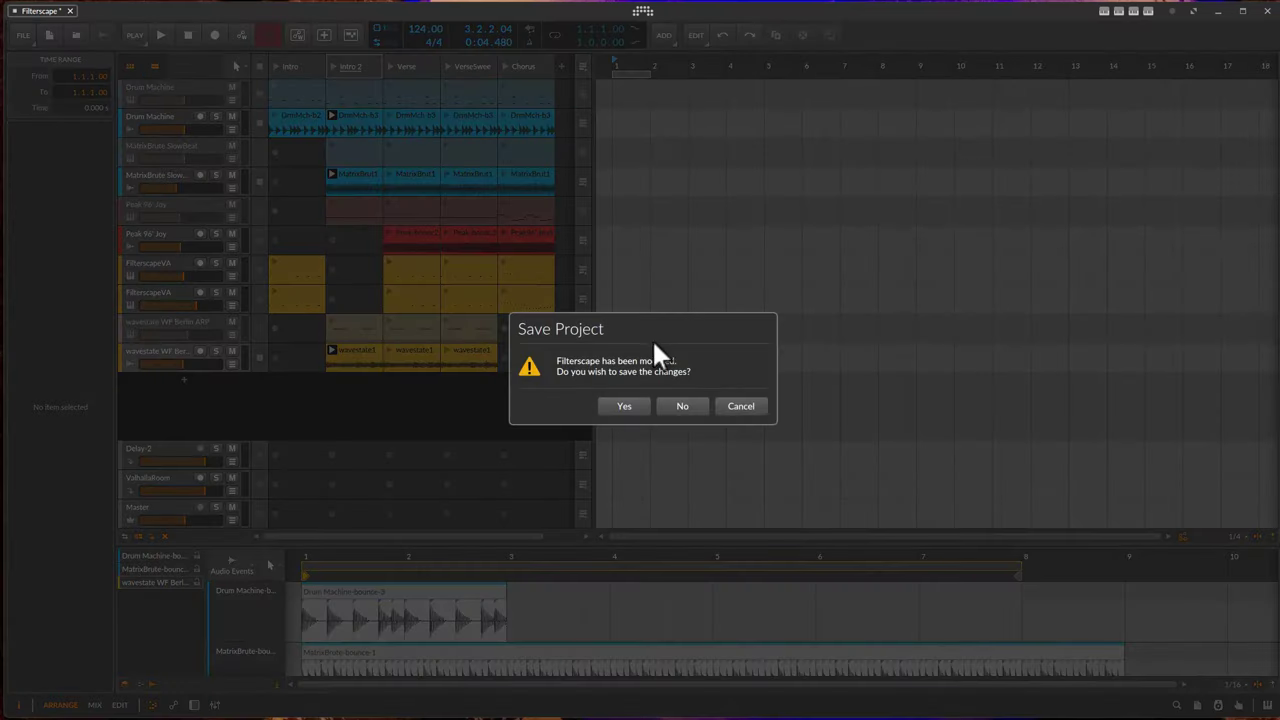
left_click(680, 406)
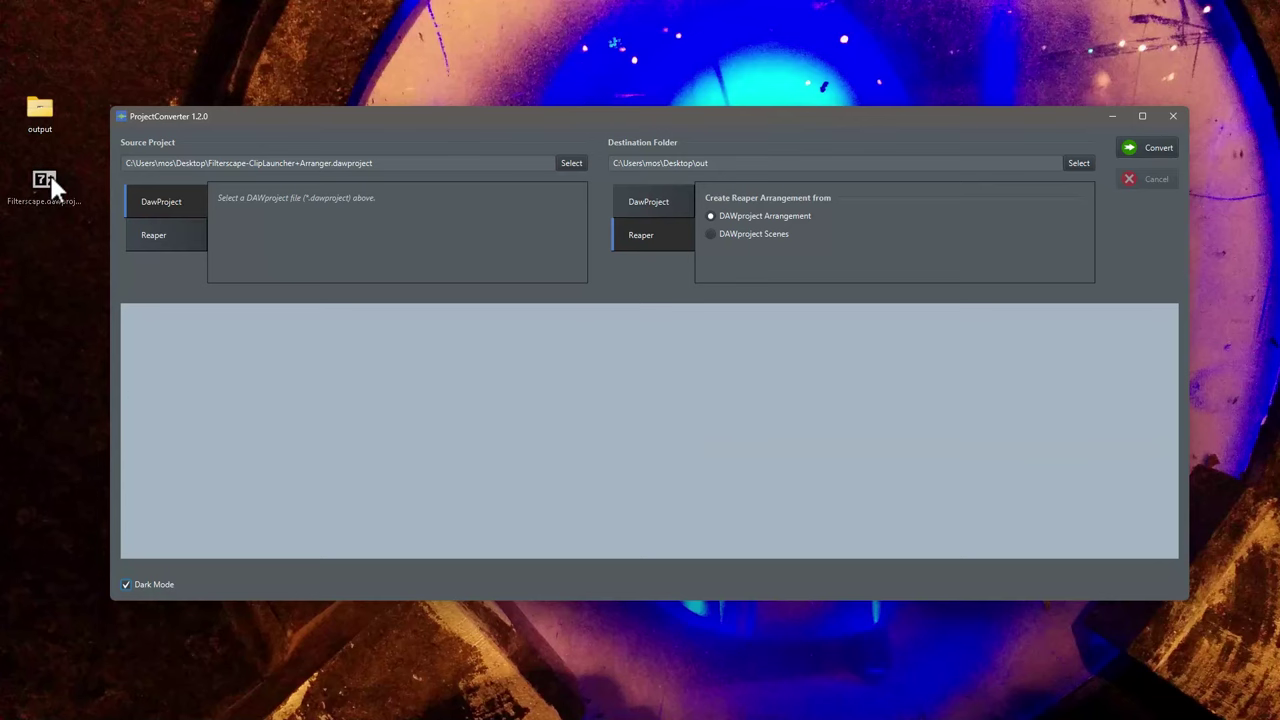
- Switch to ProjectConverter and choose Filterscape.dawproject on the Desktop as the source project
left_click(421, 113)
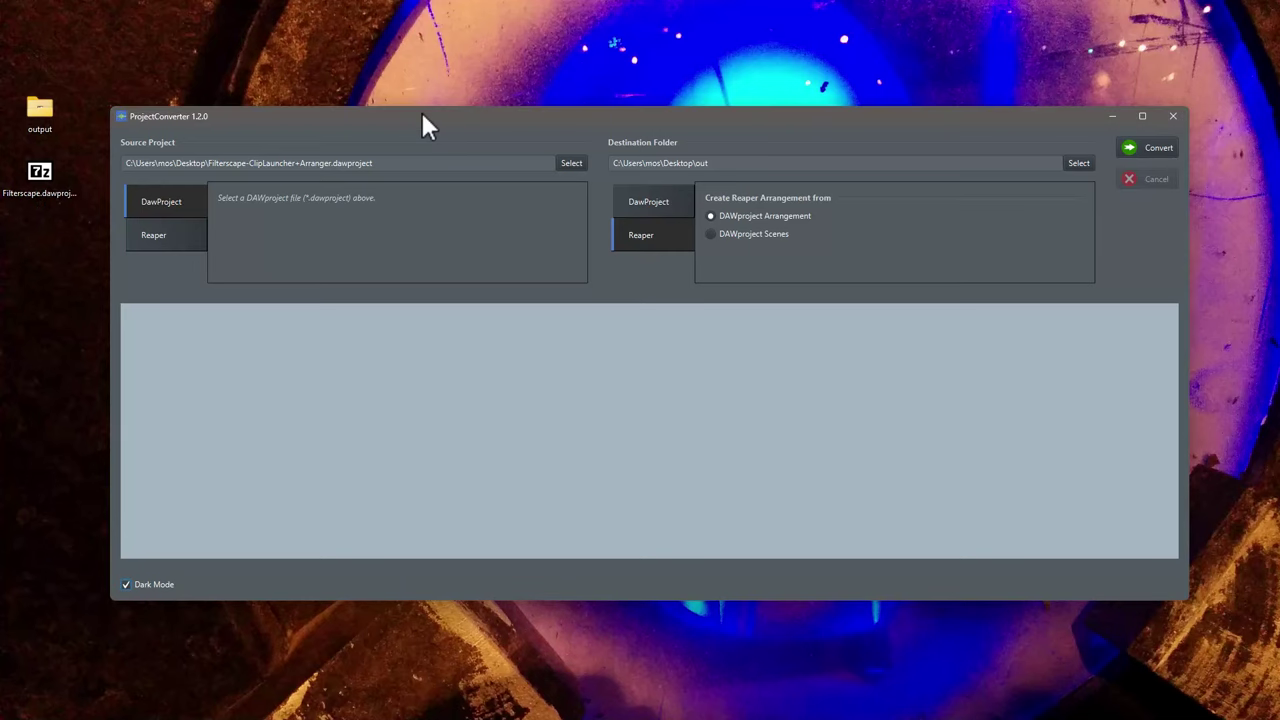
left_click(572, 165)
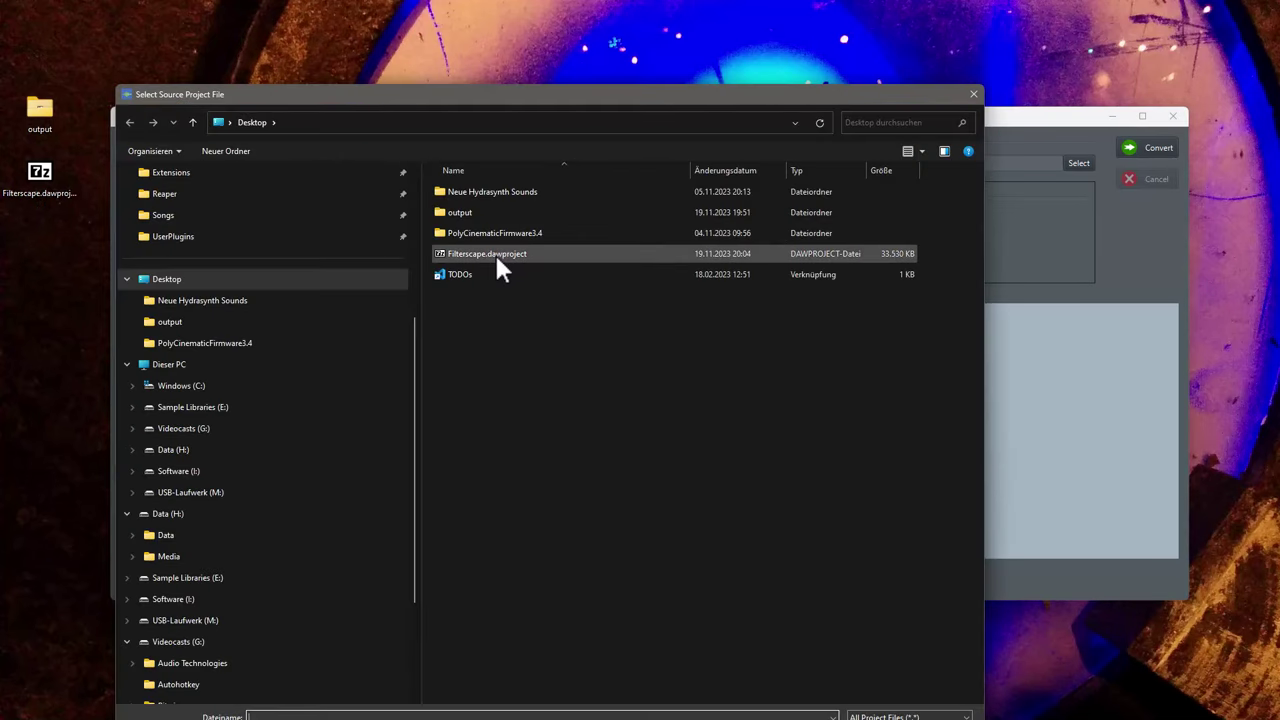
double_click(501, 254)
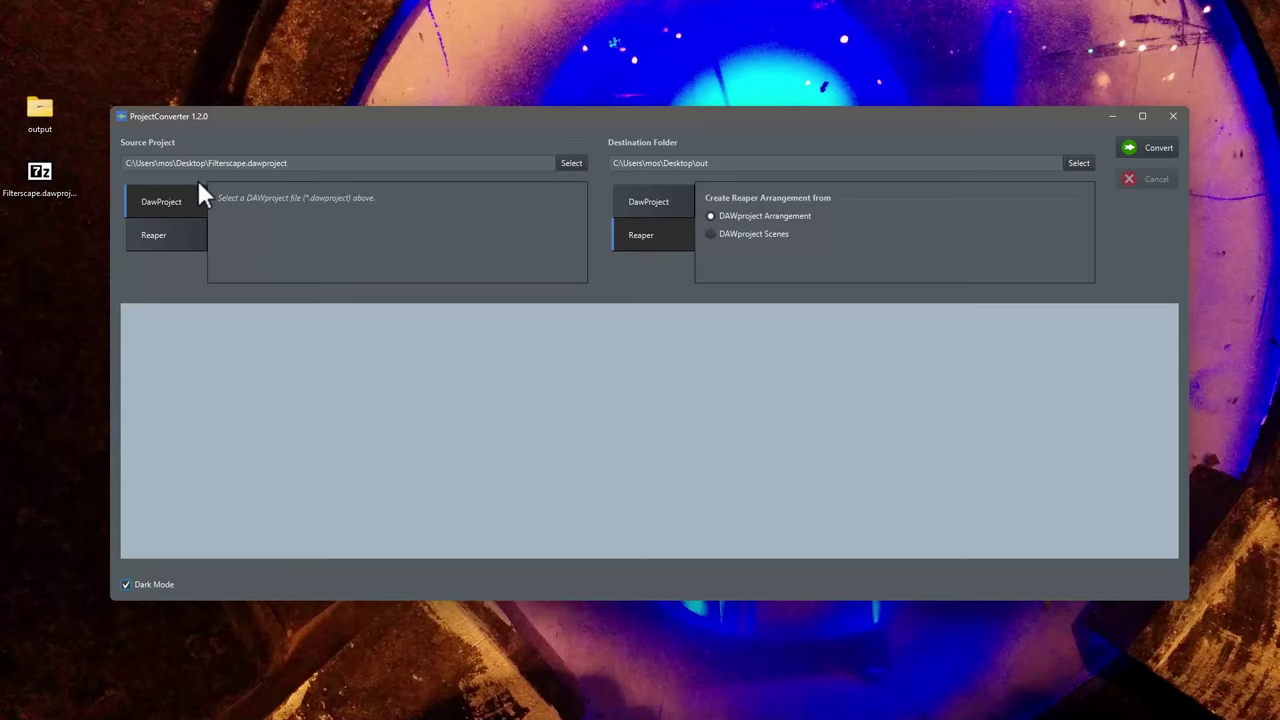
- Try the Reaper source format and the non-dark appearance, returning to DawProject and Dark Mode
left_click(172, 238)
left_click(183, 200)
left_click(150, 582)
left_click(148, 588)
- Set the destination to the Desktop's output folder and convert the project to Reaper from DAWproject Scenes
left_click(1081, 163)
double_click(460, 212)
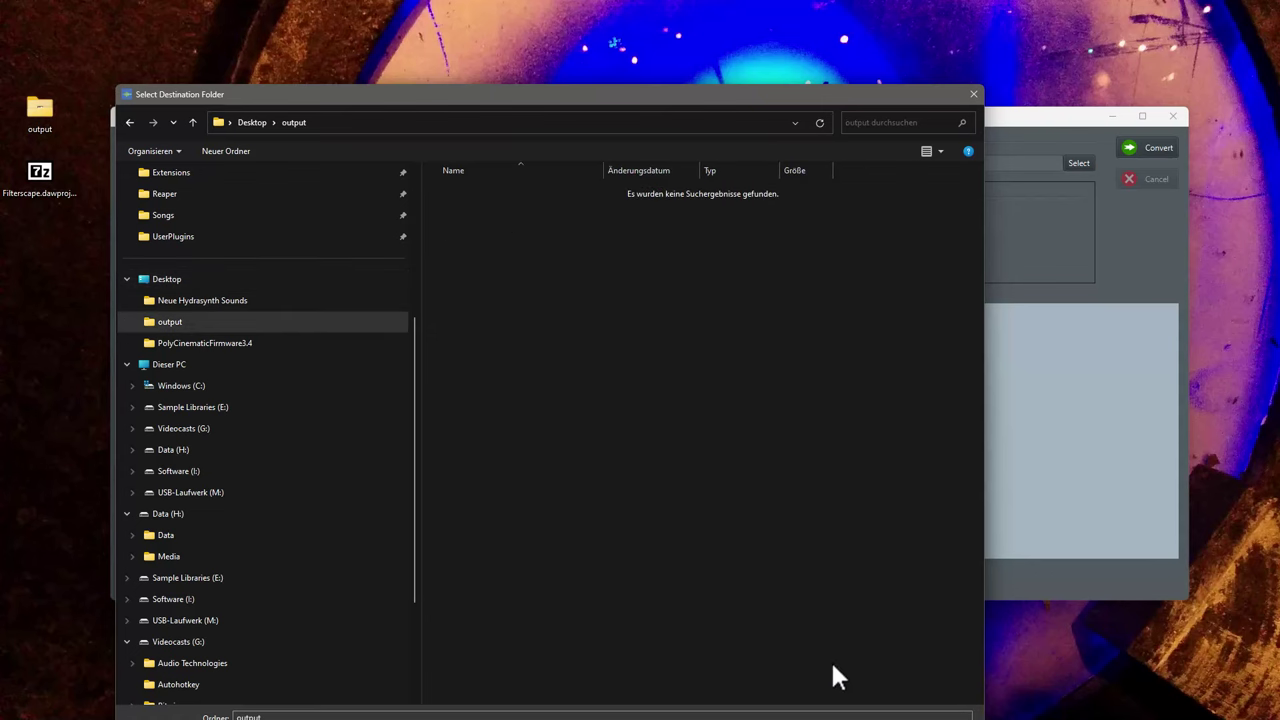
left_click(840, 719)
left_click(1149, 149)
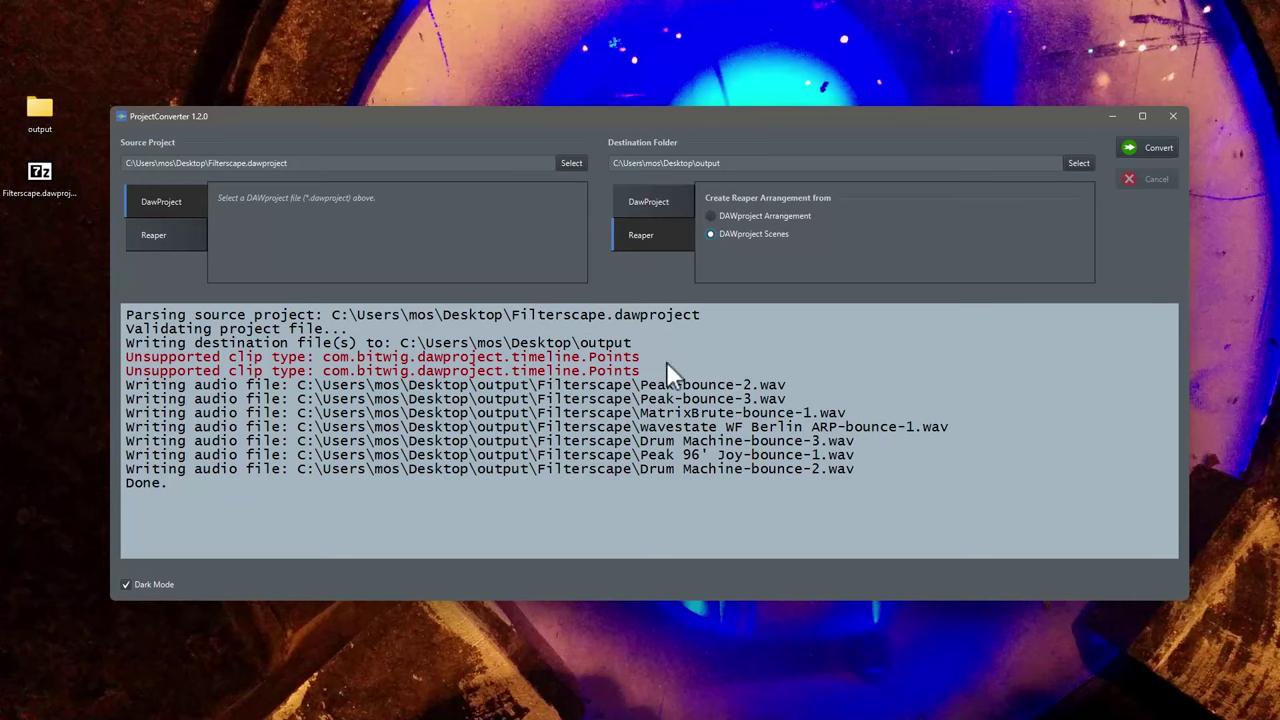
- Open Filterscape.rpp from the output folder's Filterscape subfolder in REAPER and examine the converted arrangement
left_click(40, 113)
double_click(40, 115)
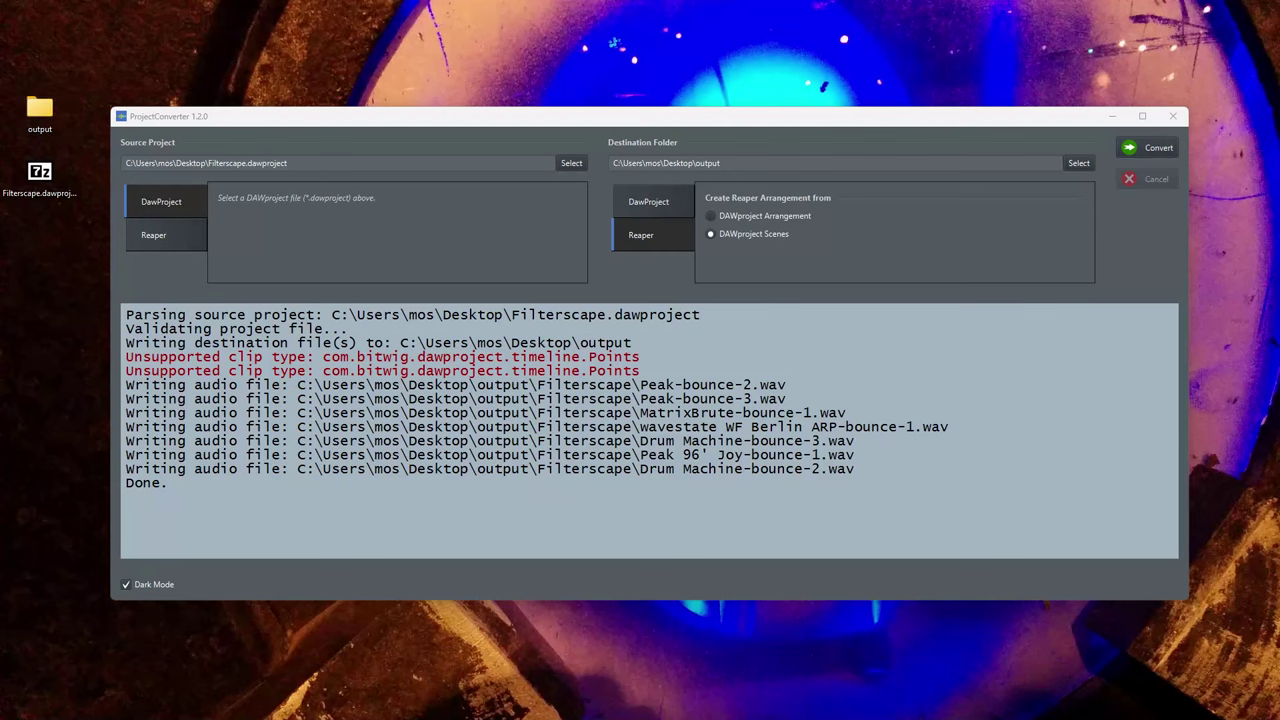
left_click(359, 194)
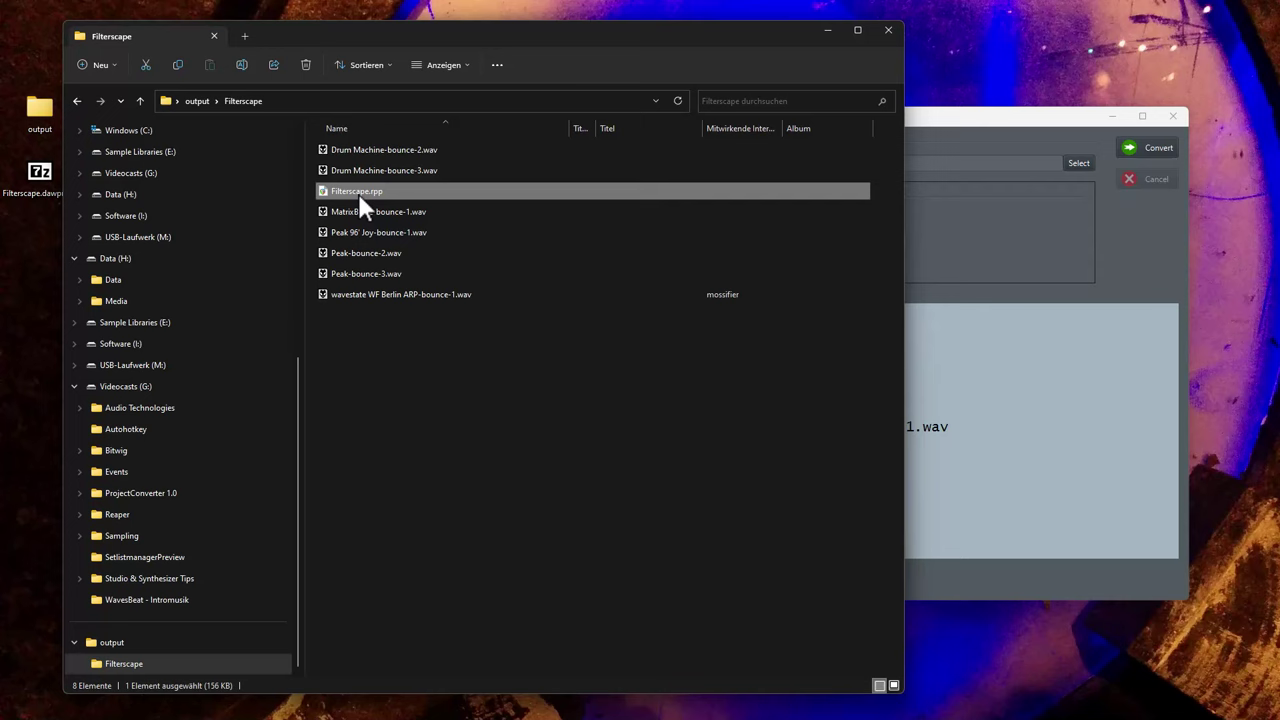
double_click(357, 191)
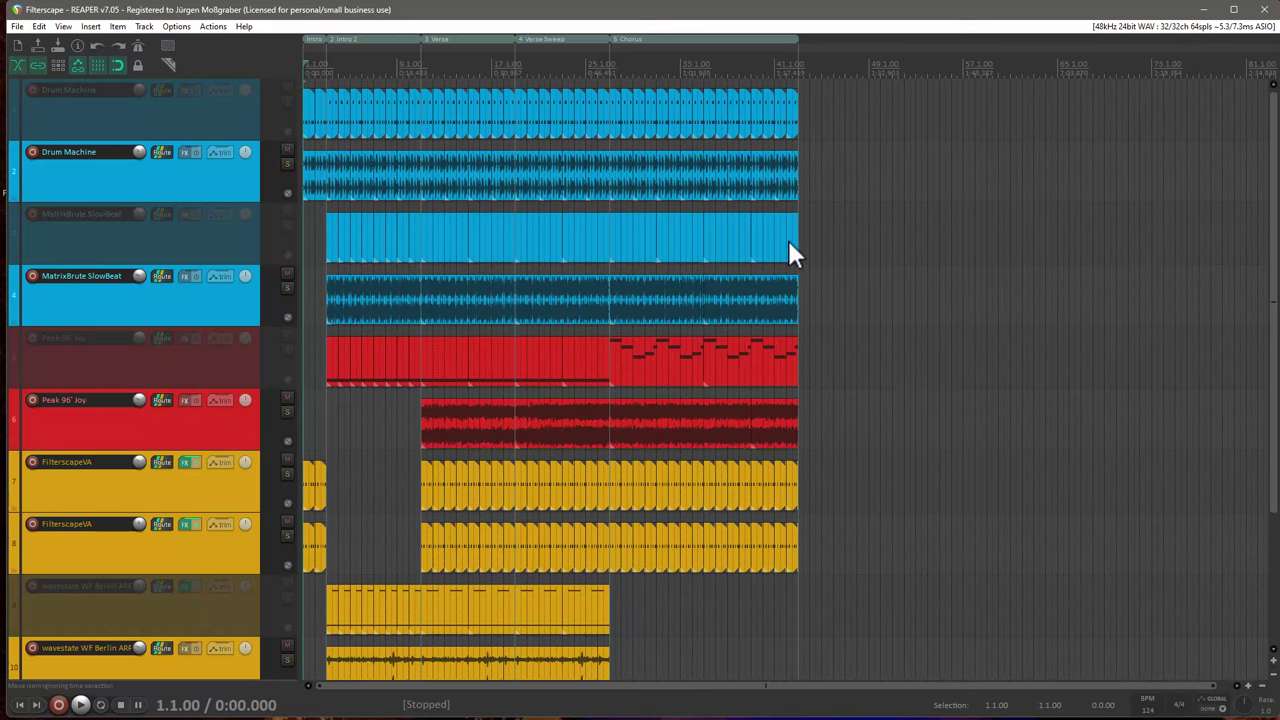
scroll(405, 427, "down", 1)
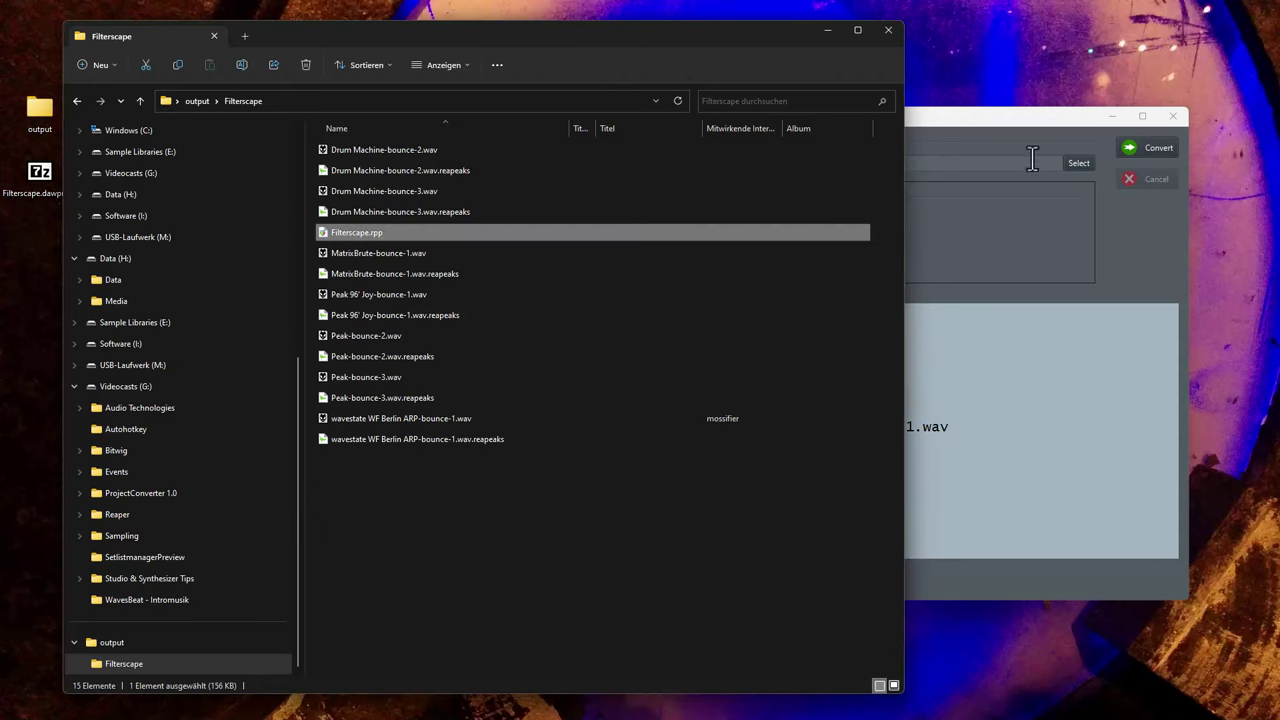
- Switch back to ProjectConverter and look through its DawProject and Reaper options for source and destination
left_click_drag(1014, 116, 1010, 105)
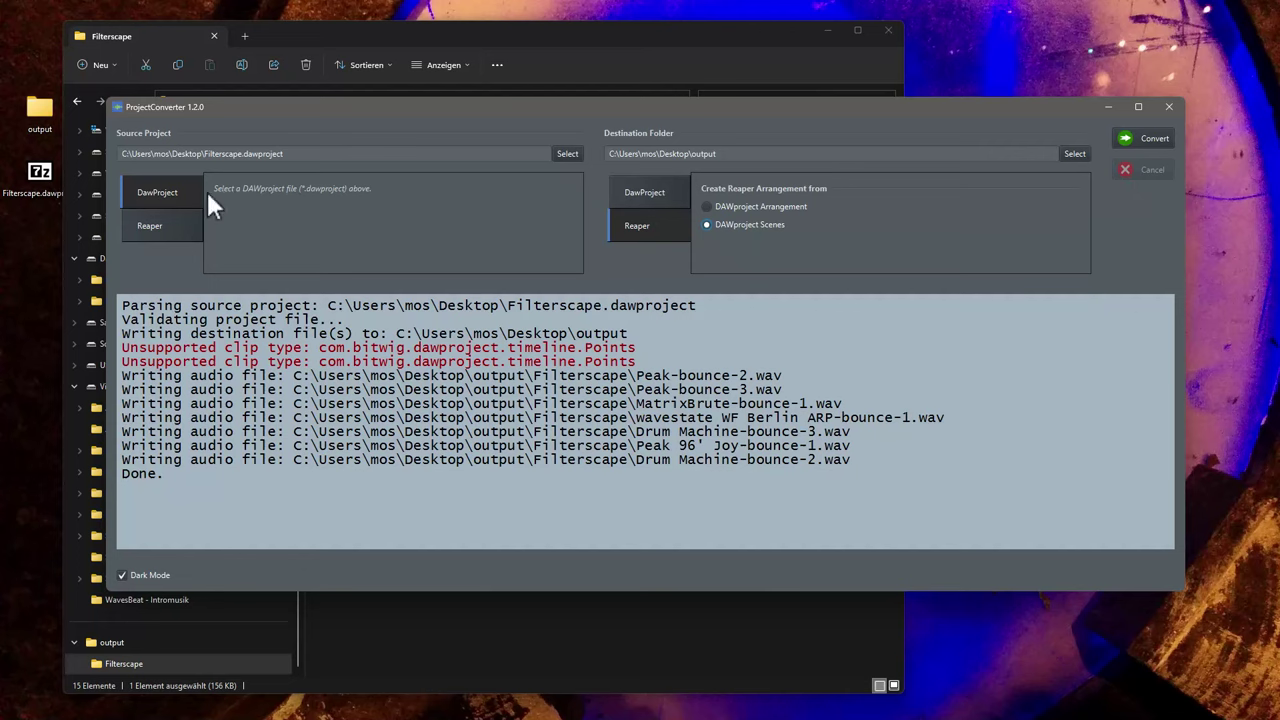
left_click(645, 193)
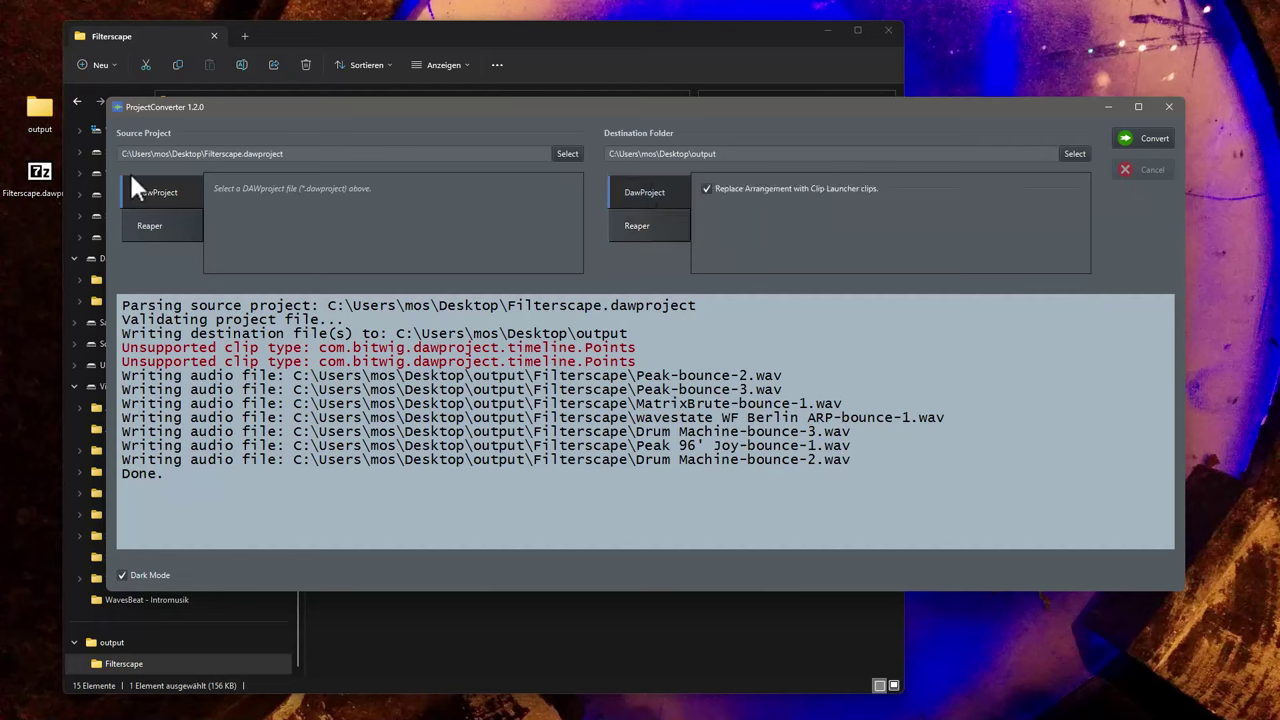
left_click(170, 225)
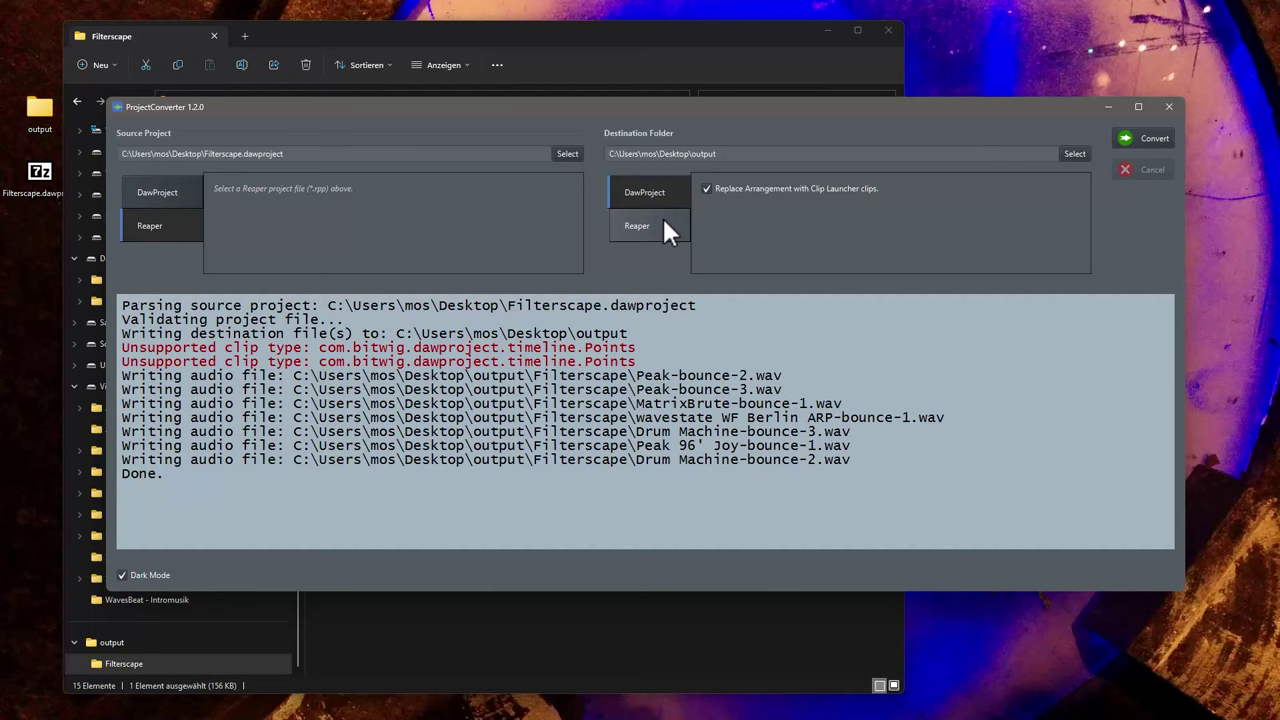
left_click(638, 225)
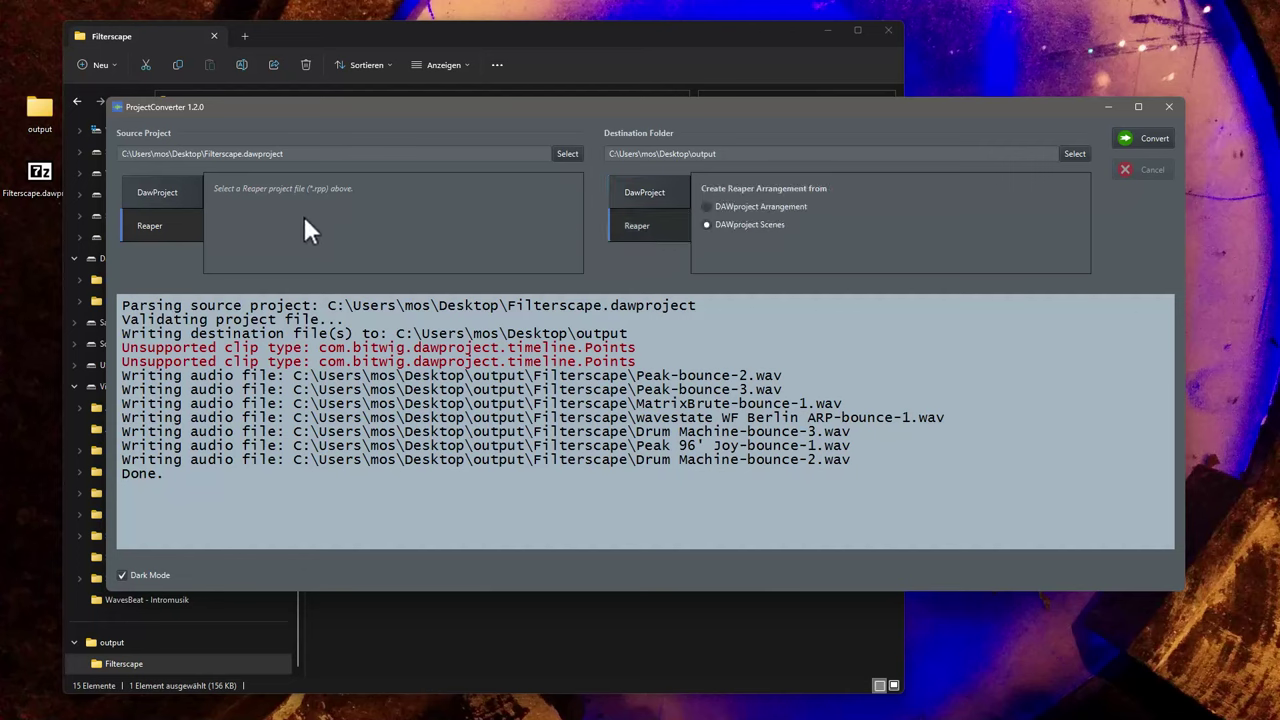
left_click(176, 192)
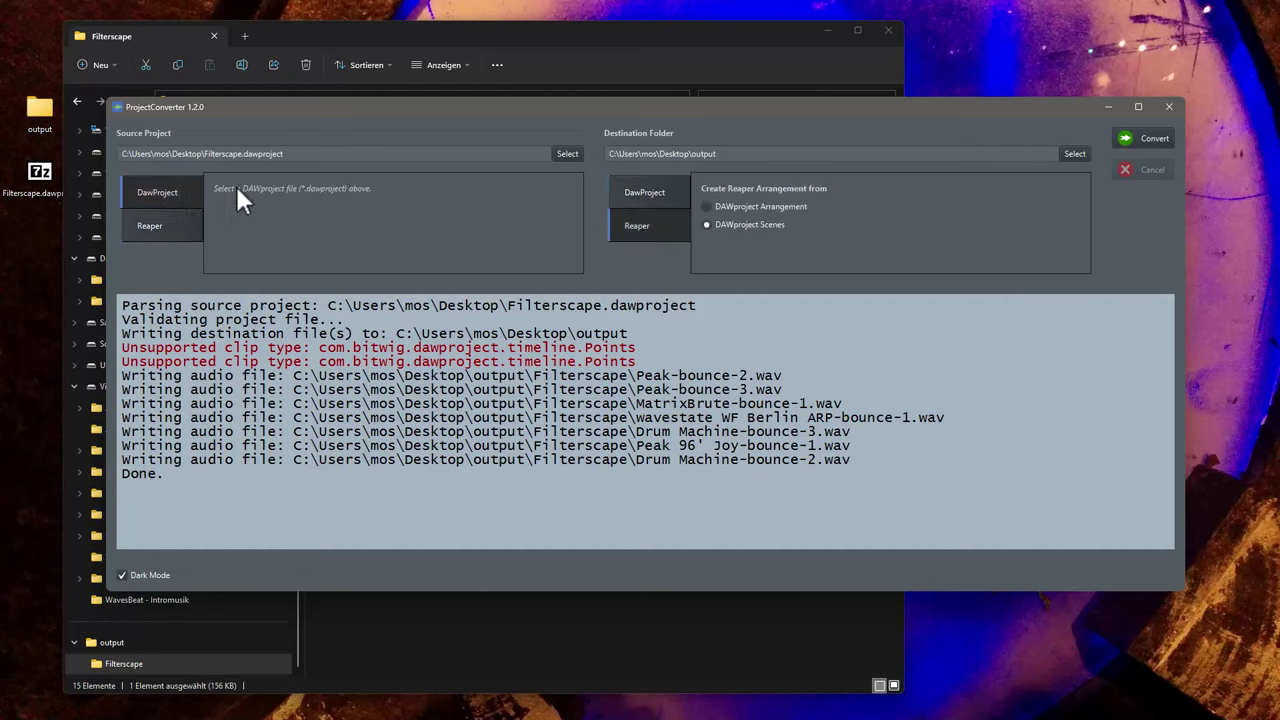
- Convert Filterscape.dawproject to DawProject format in the output folder with Replace Arrangement with Clip Launcher clips enabled
left_click(656, 199)
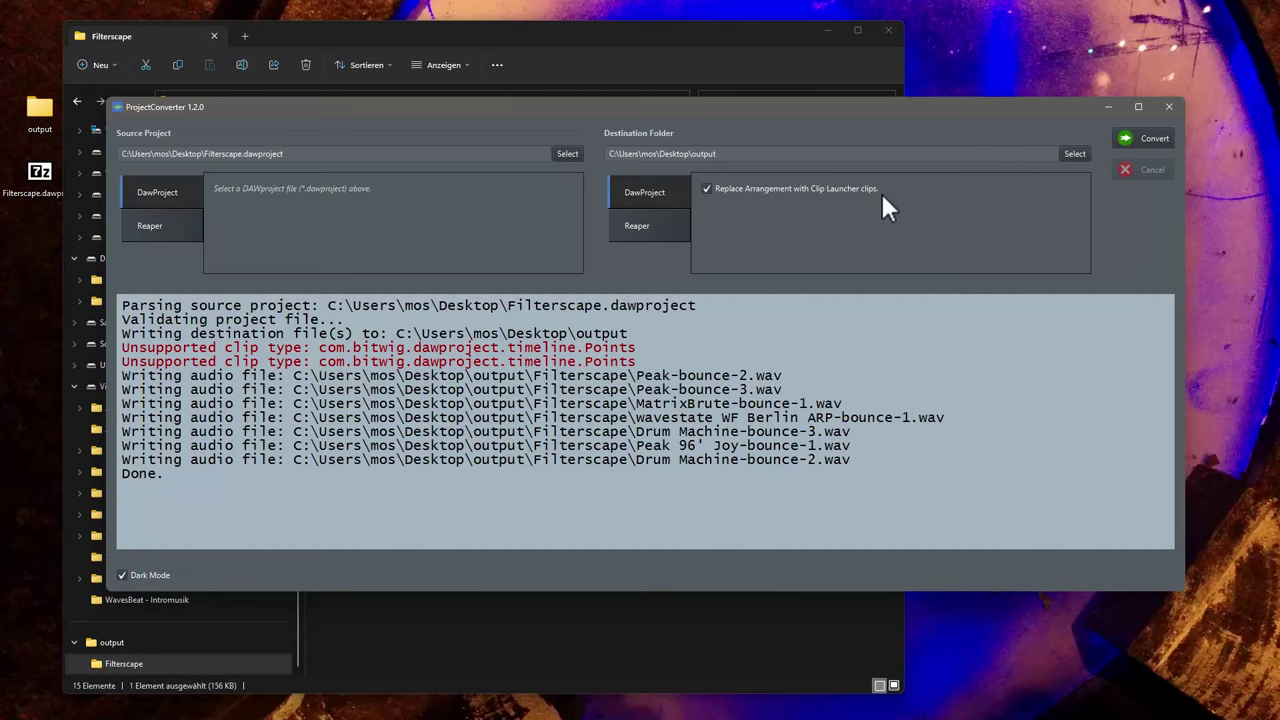
left_click(340, 155)
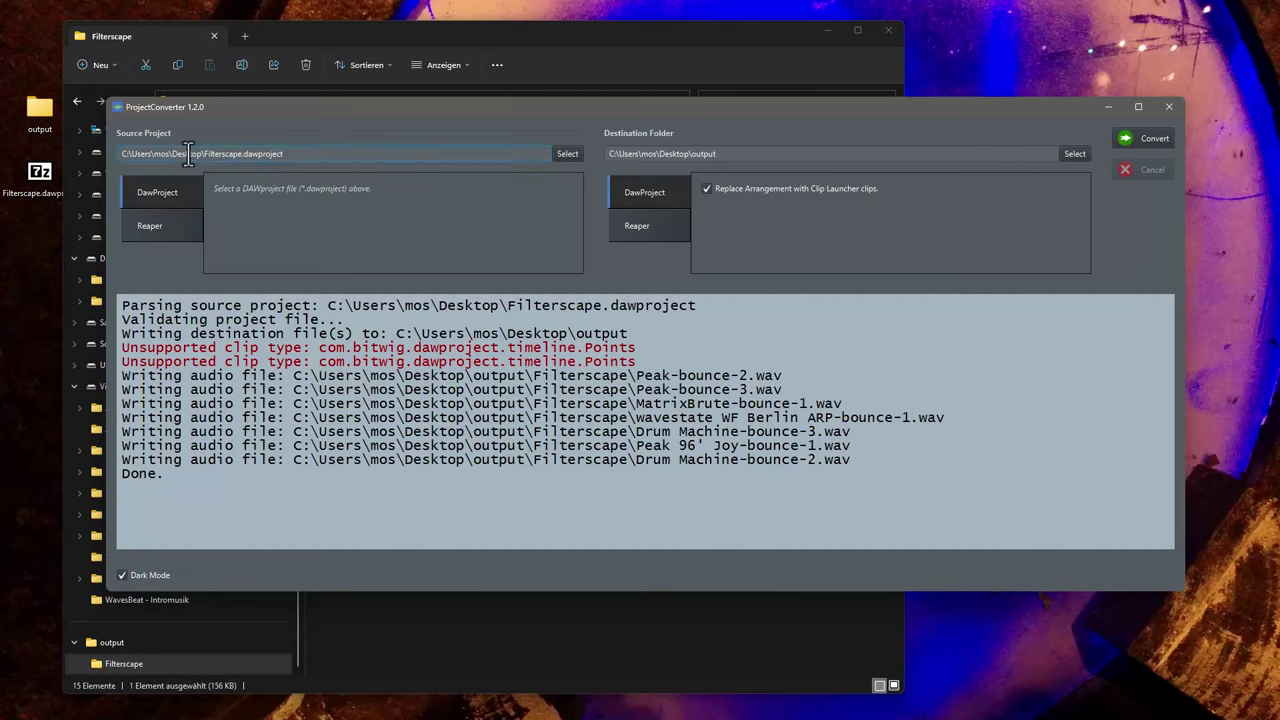
left_click(806, 157)
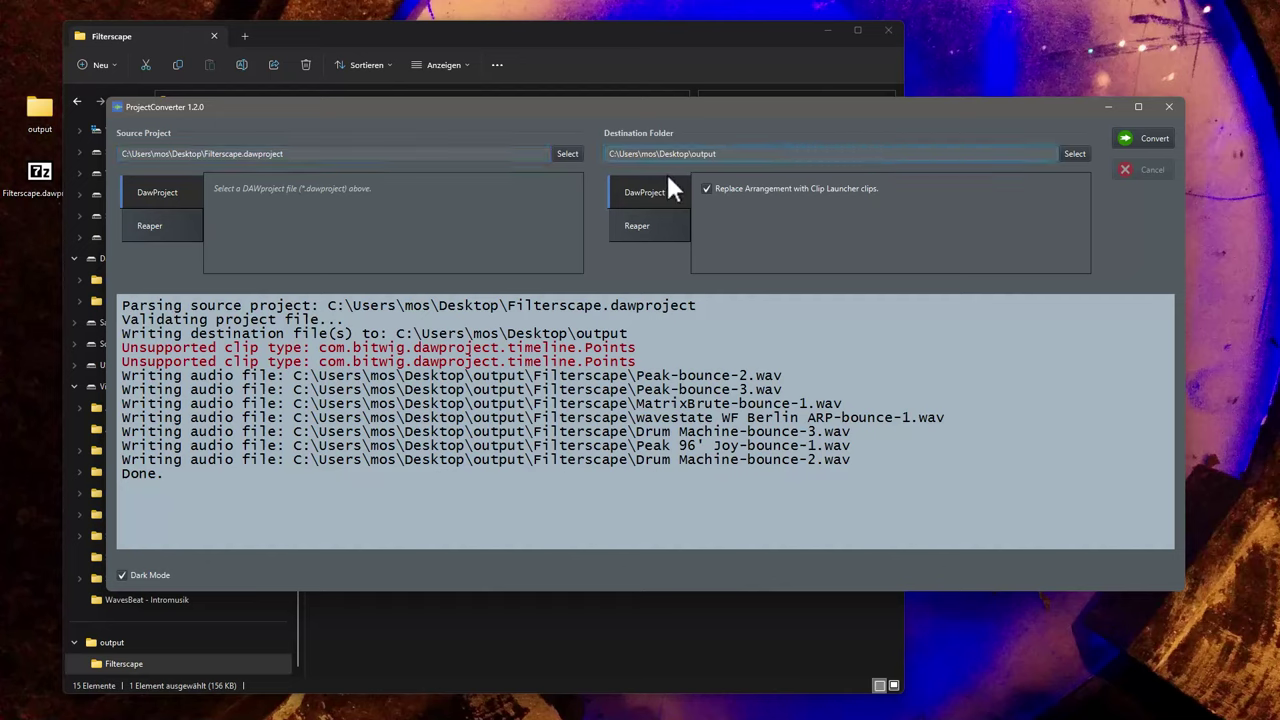
left_click(1143, 141)
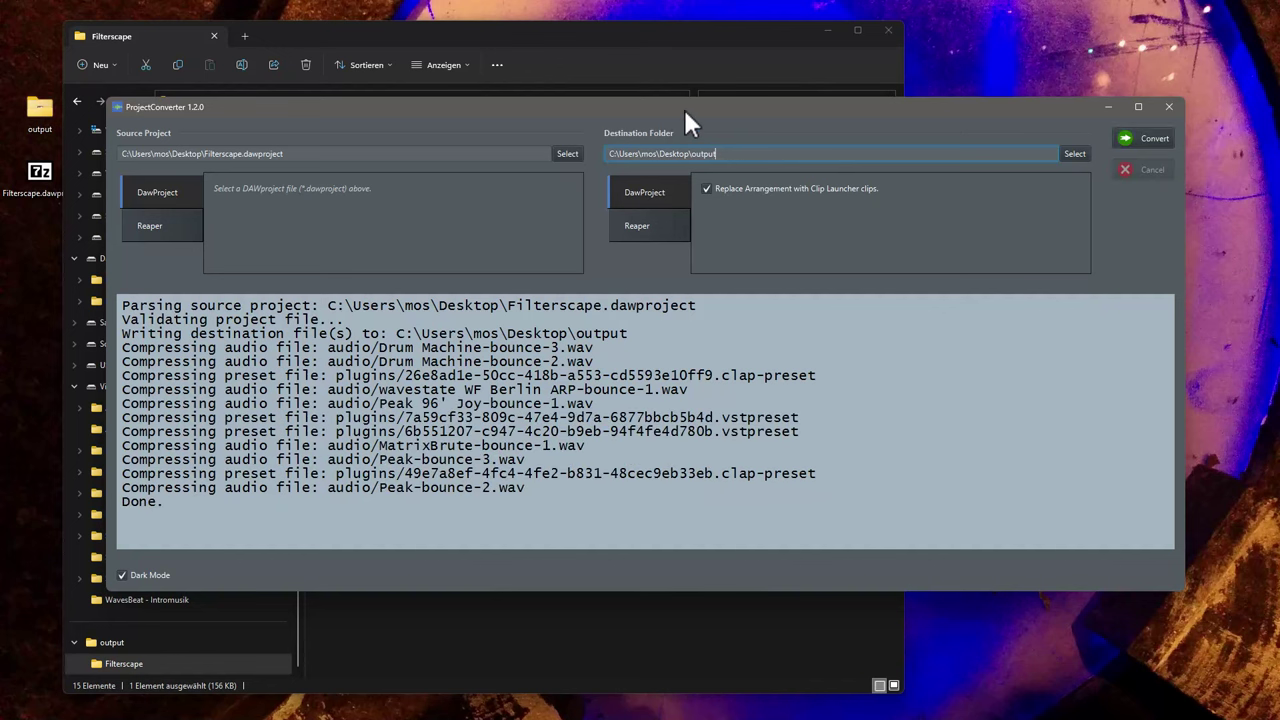
- Close the converter and inspect the contents of the output folder and its Filterscape subfolder
left_click(1169, 106)
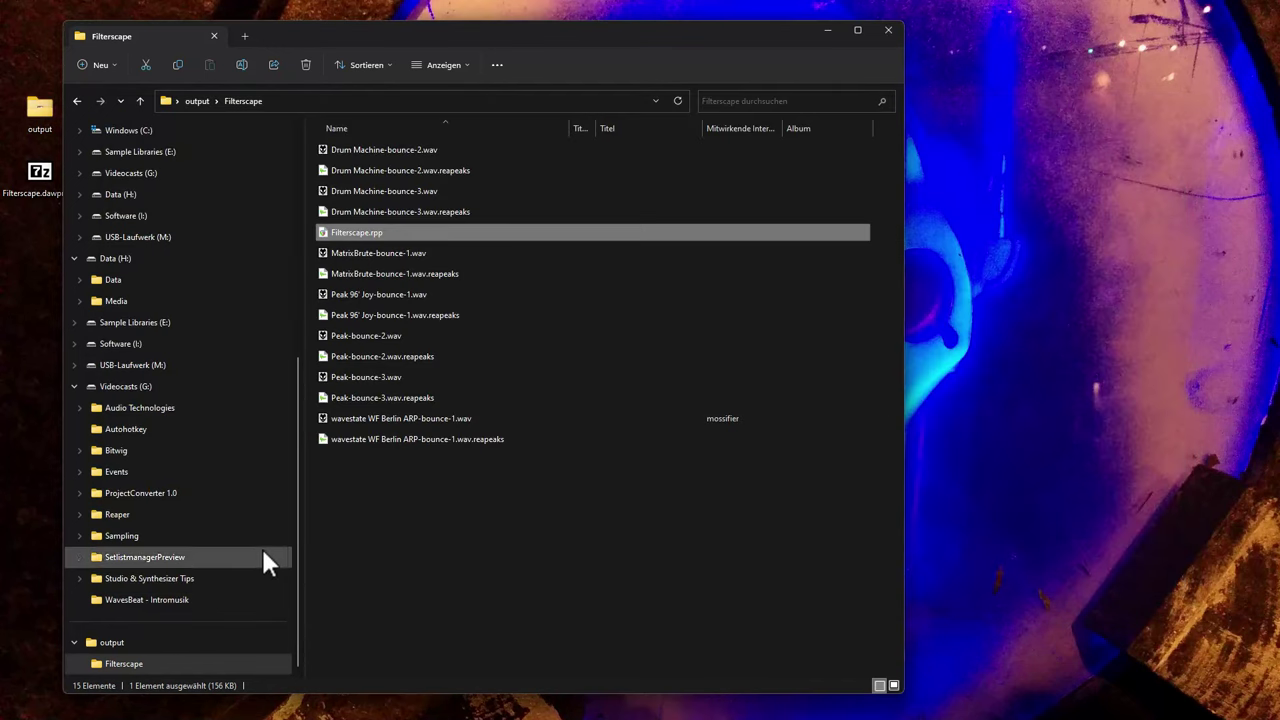
left_click(145, 642)
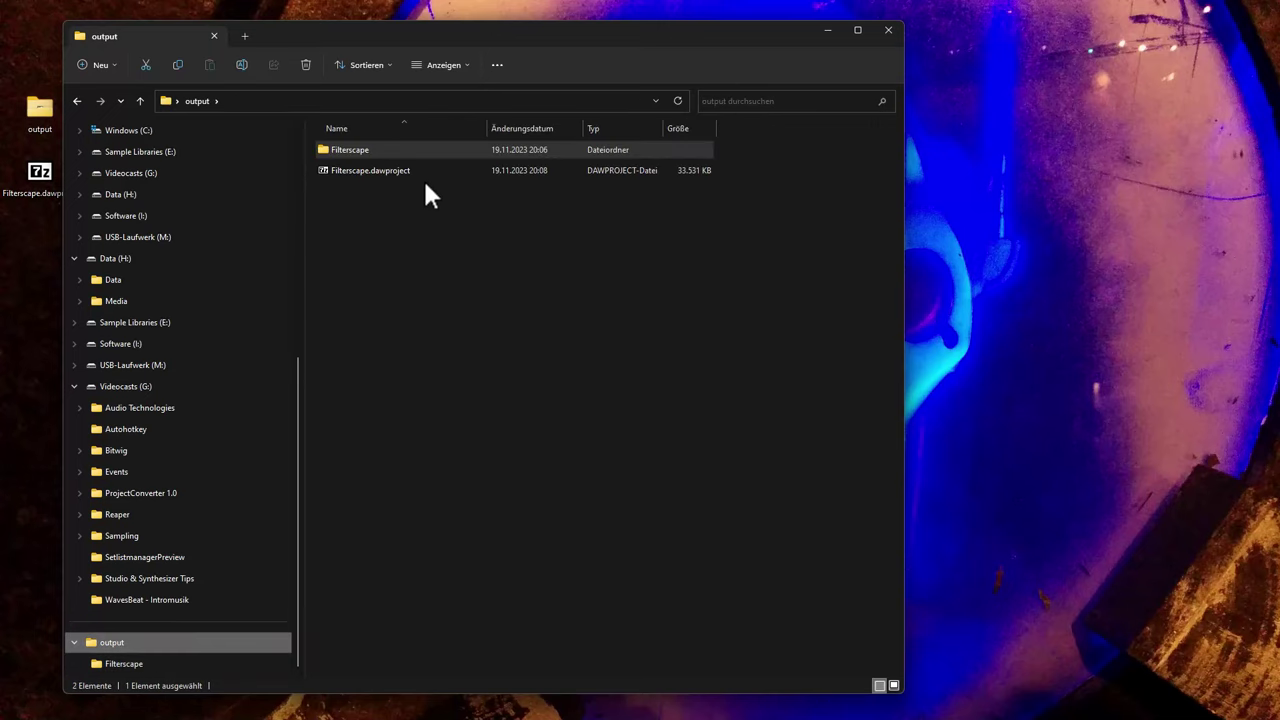
double_click(355, 151)
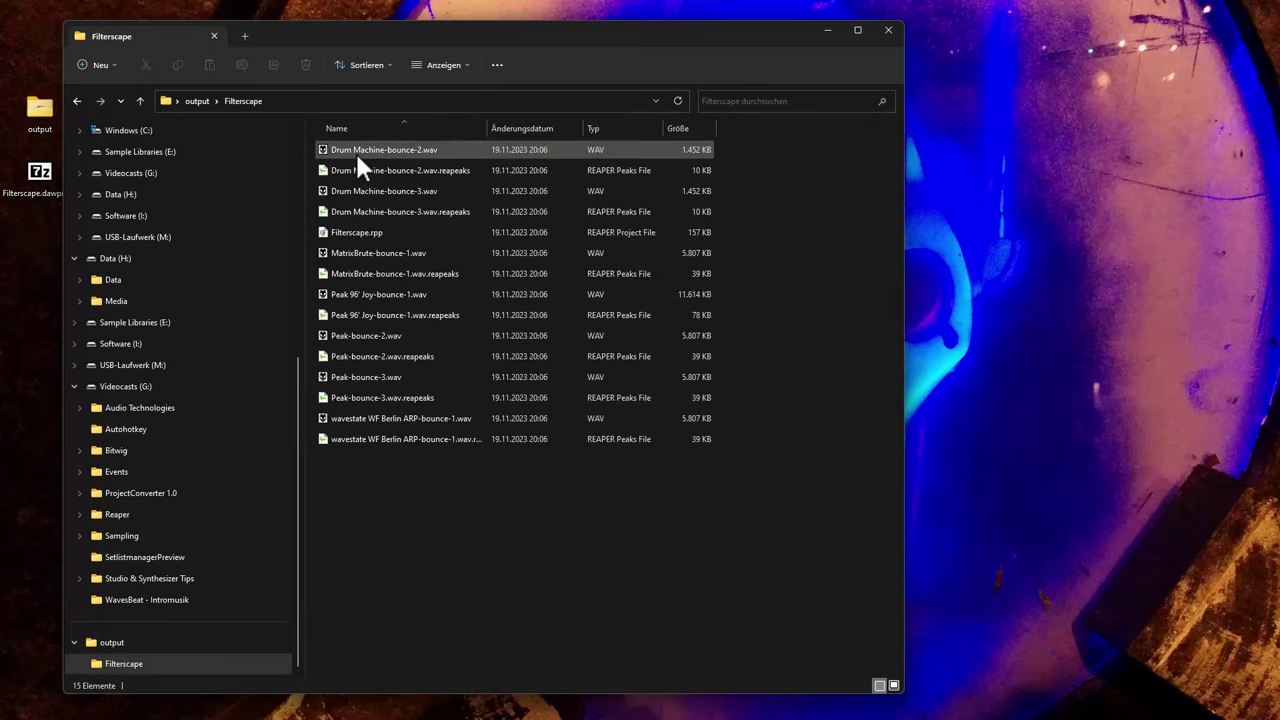
- Switch to Bitwig Studio and open the converted Filterscape.dawproject from the output folder on the Desktop
key("alt+Left")
left_click(340, 174)
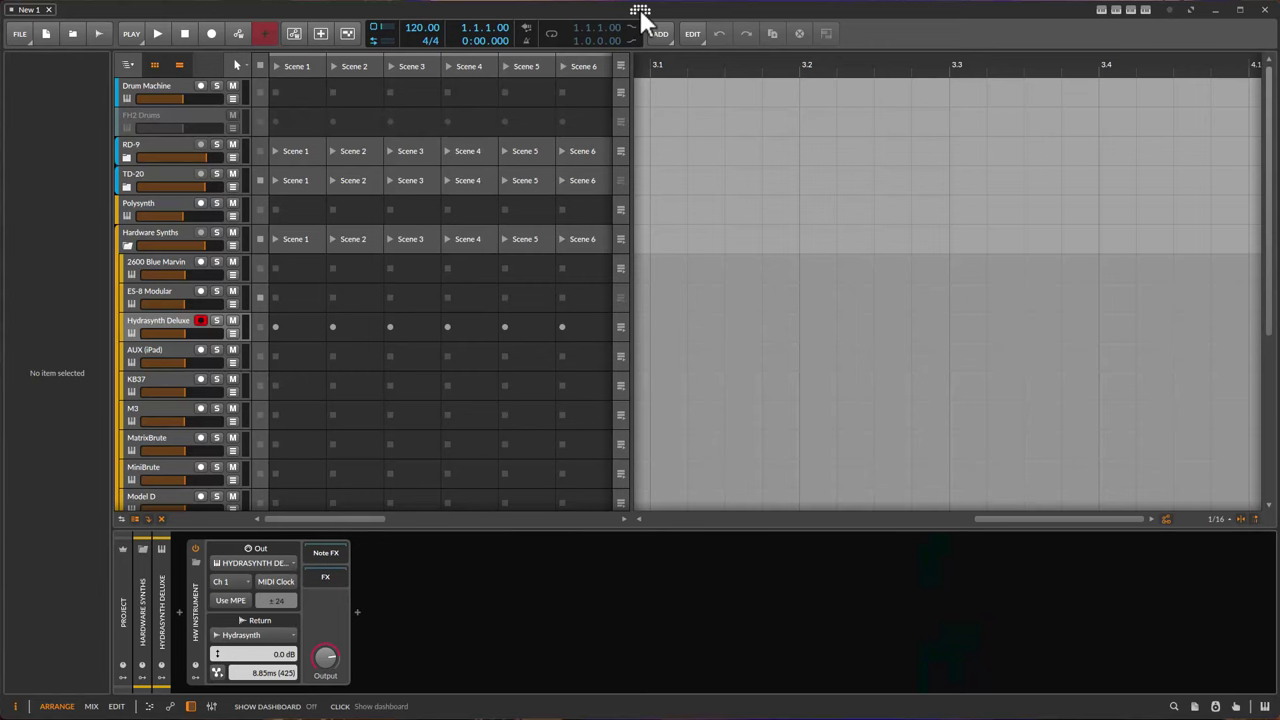
left_click(640, 10)
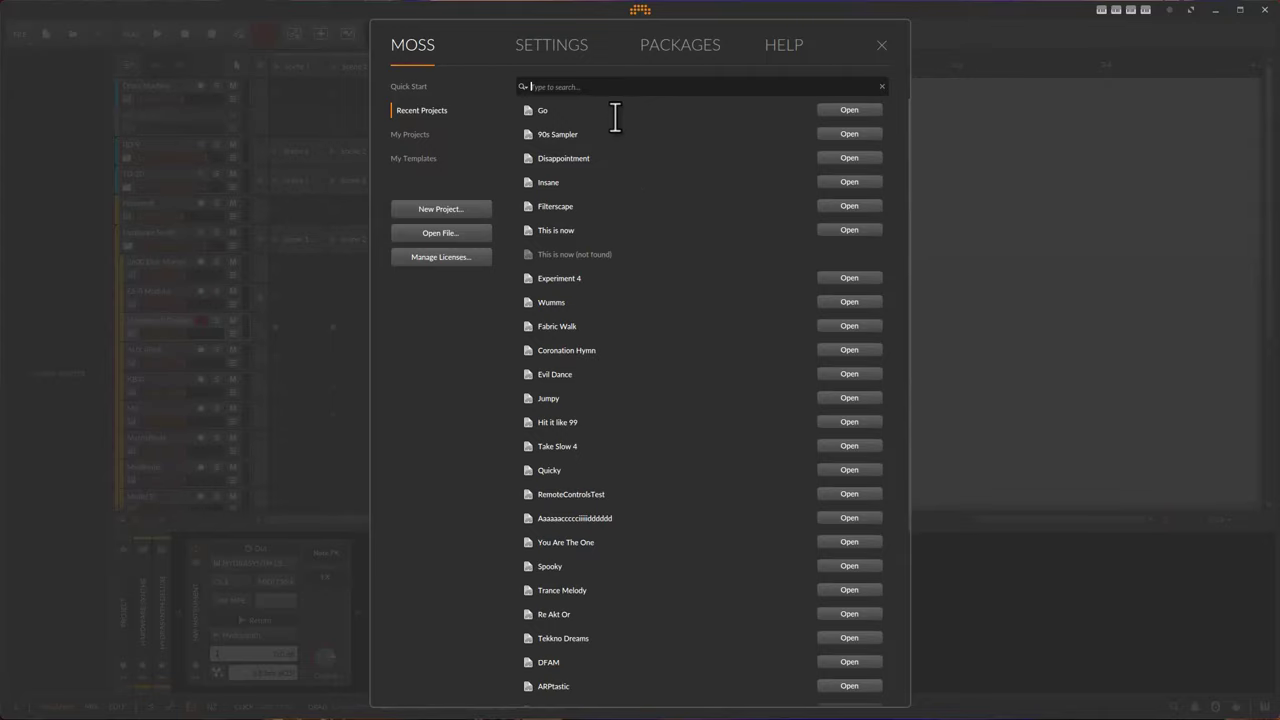
left_click(446, 232)
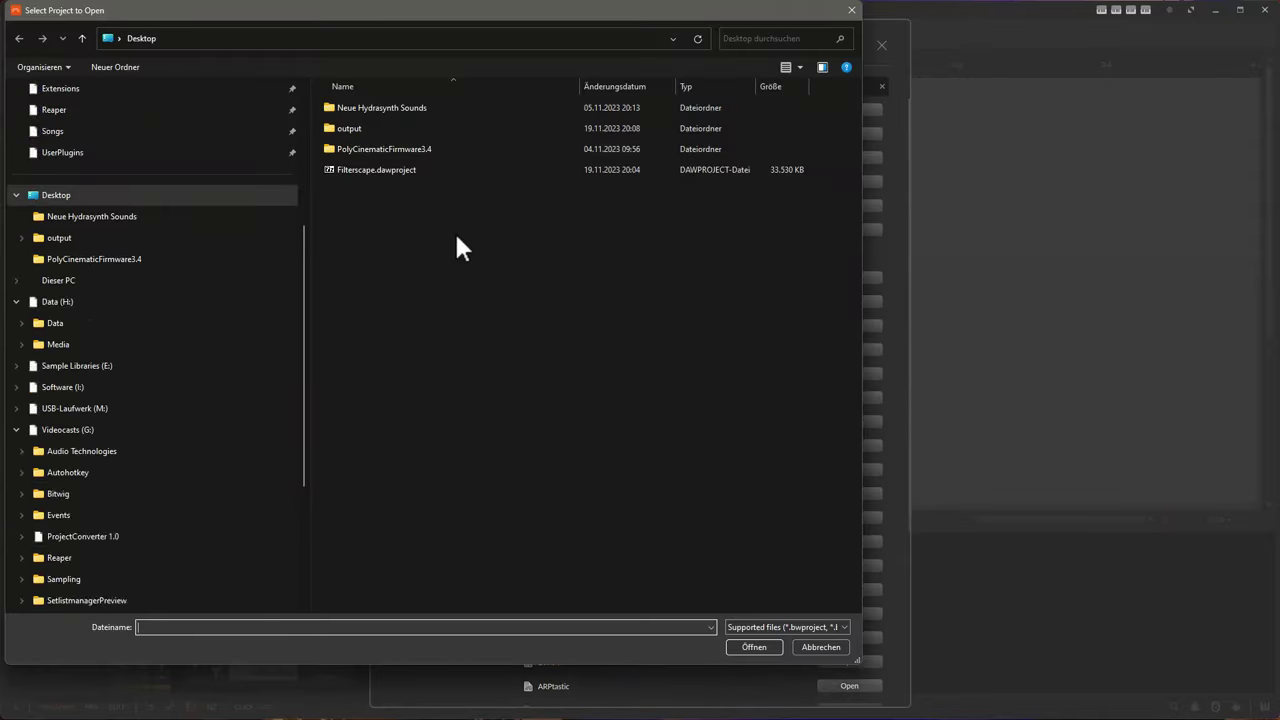
double_click(423, 150)
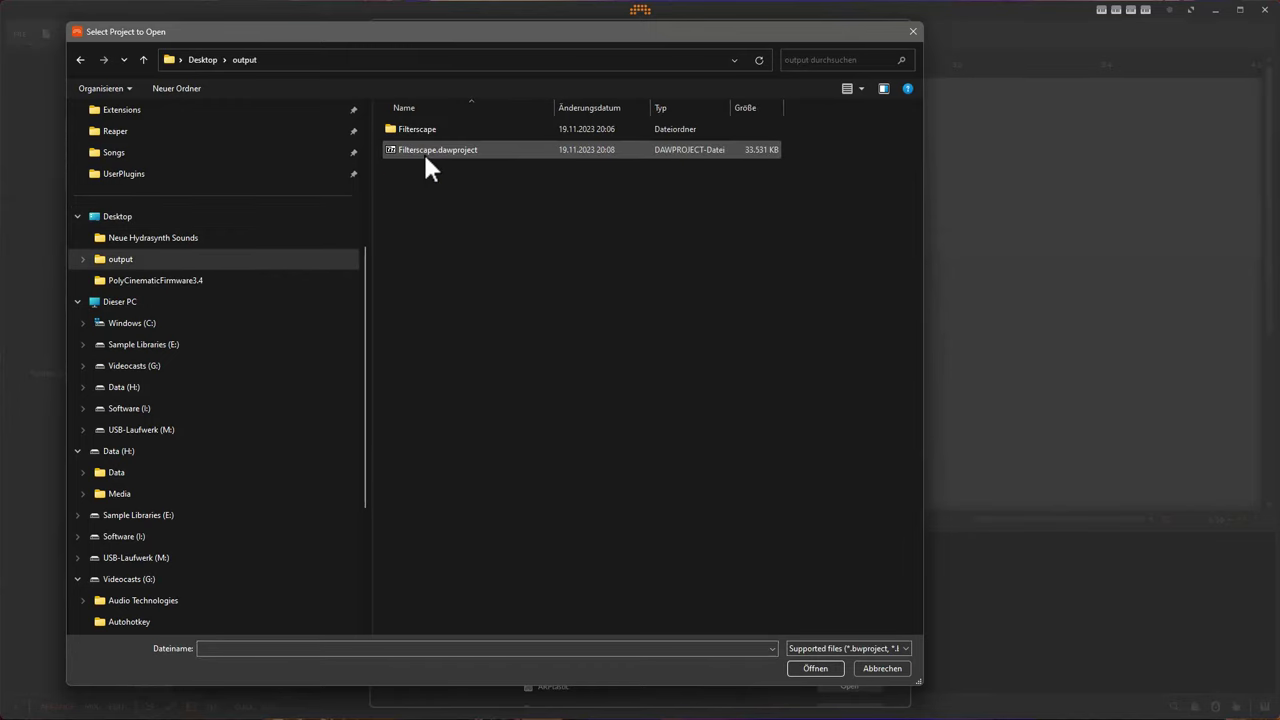
double_click(476, 150)
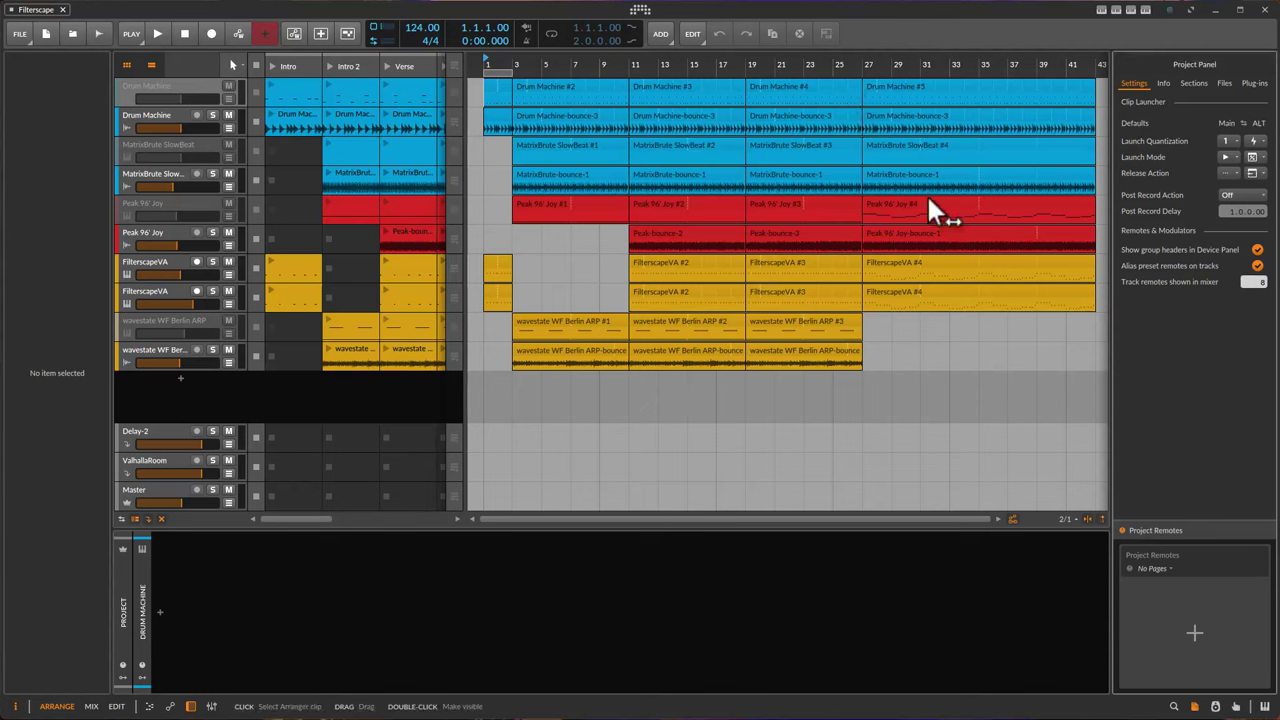
- Play the converted arrangement from the beginning, continue from bar 3, and stop playback
key("space")
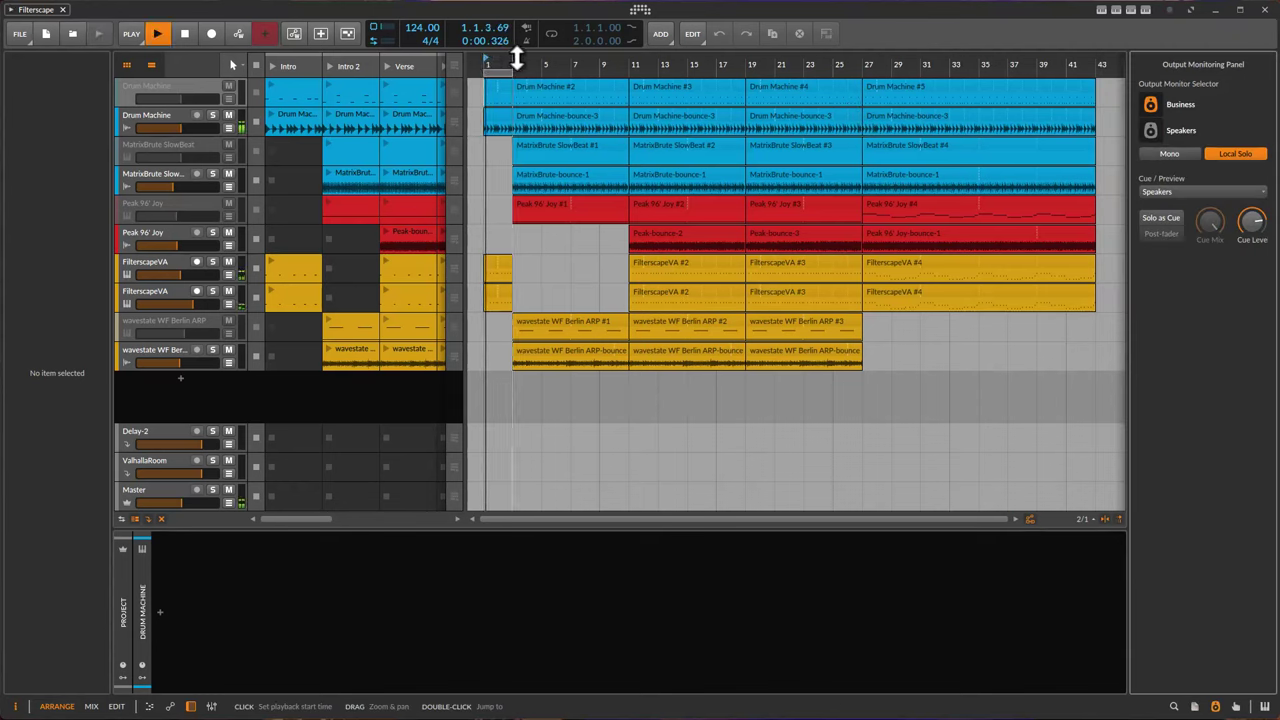
left_click(515, 62)
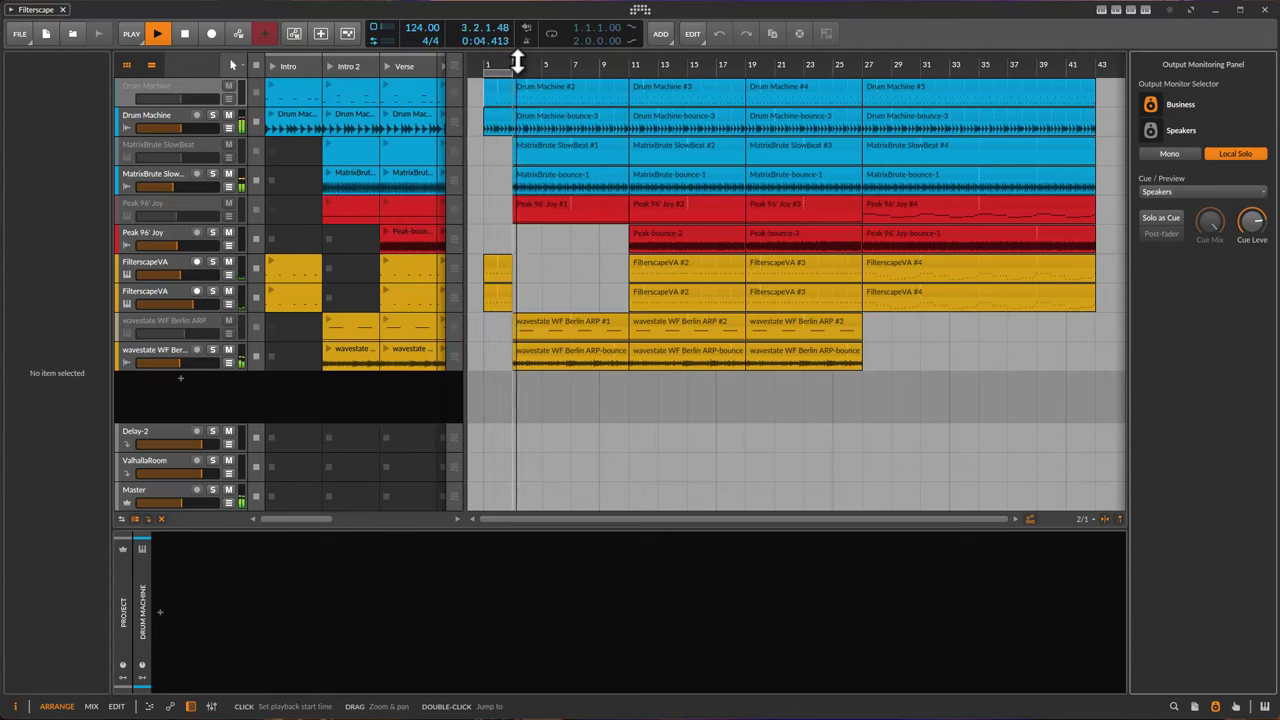
key("space")
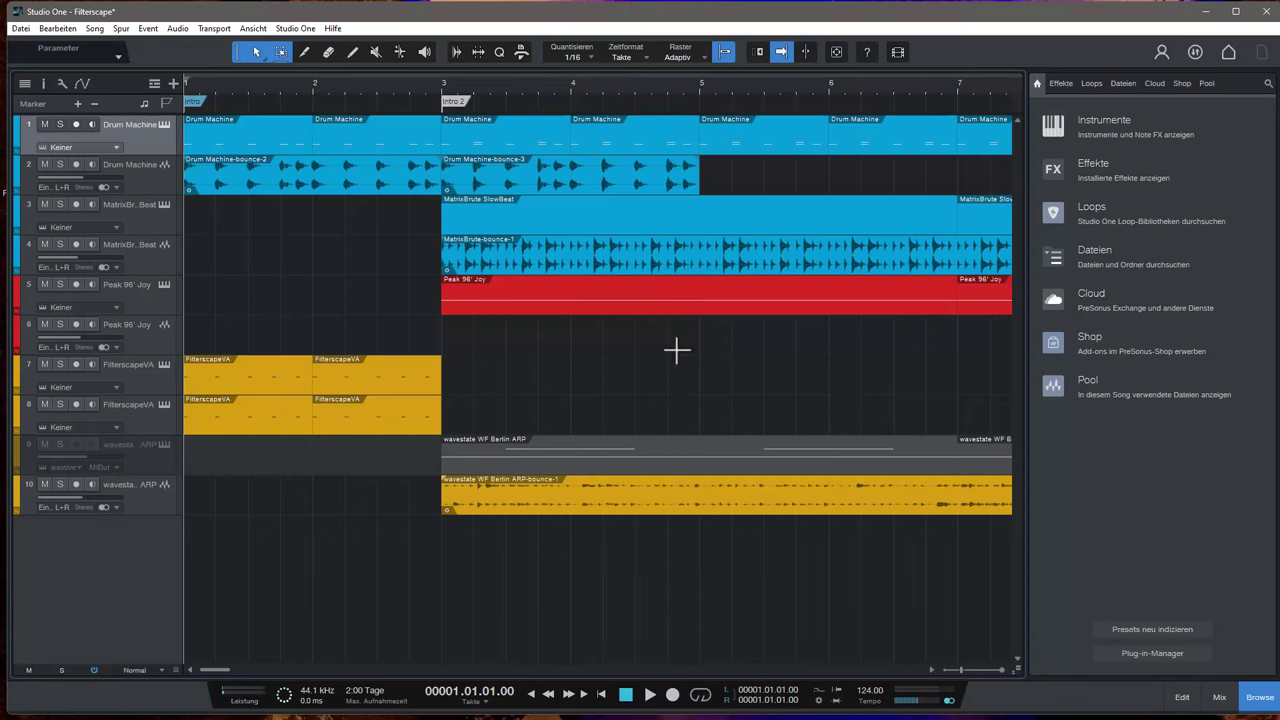
- In Studio One, examine the full length of the imported Filterscape arrangement with its scene markers
key("w")
key("w")
key("w")
key("w")
key("w")
key("w")
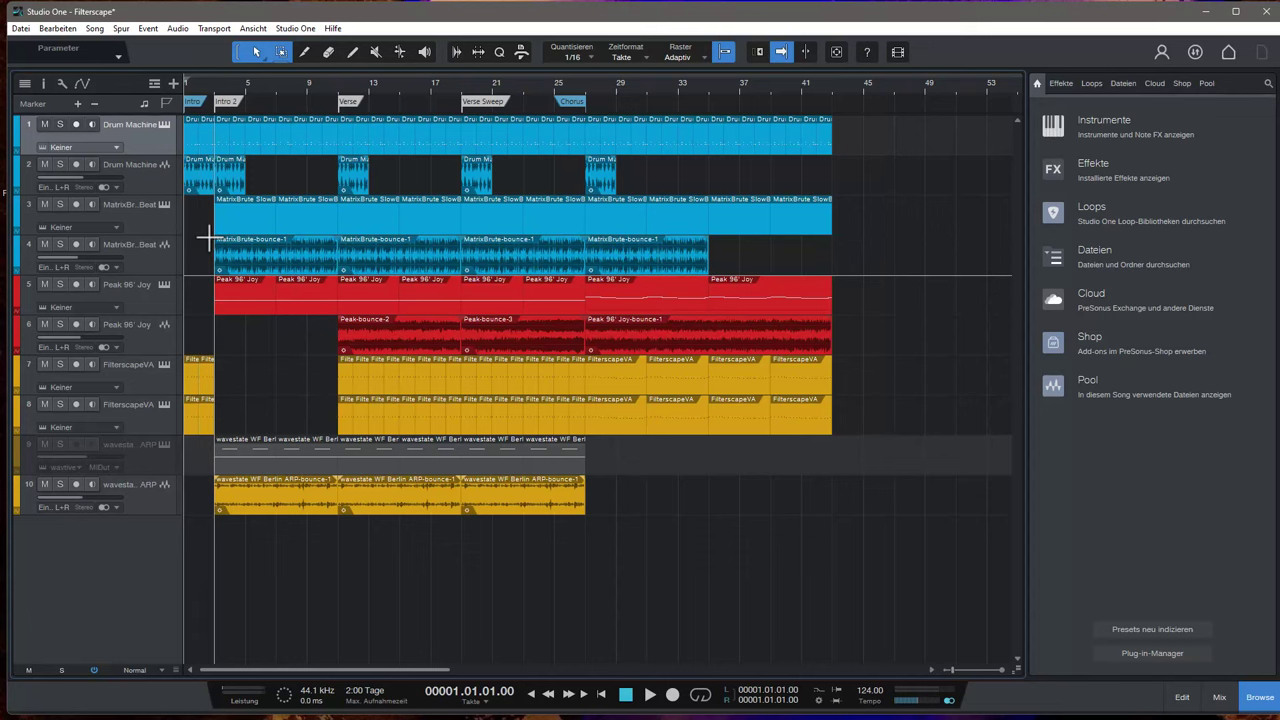
- Shift the first MatrixBrute-bounce-1 audio event on track 4 slightly earlier so its first hit aligns with bar 3
scroll(210, 238, "up", 3)
scroll(210, 238, "up", 5)
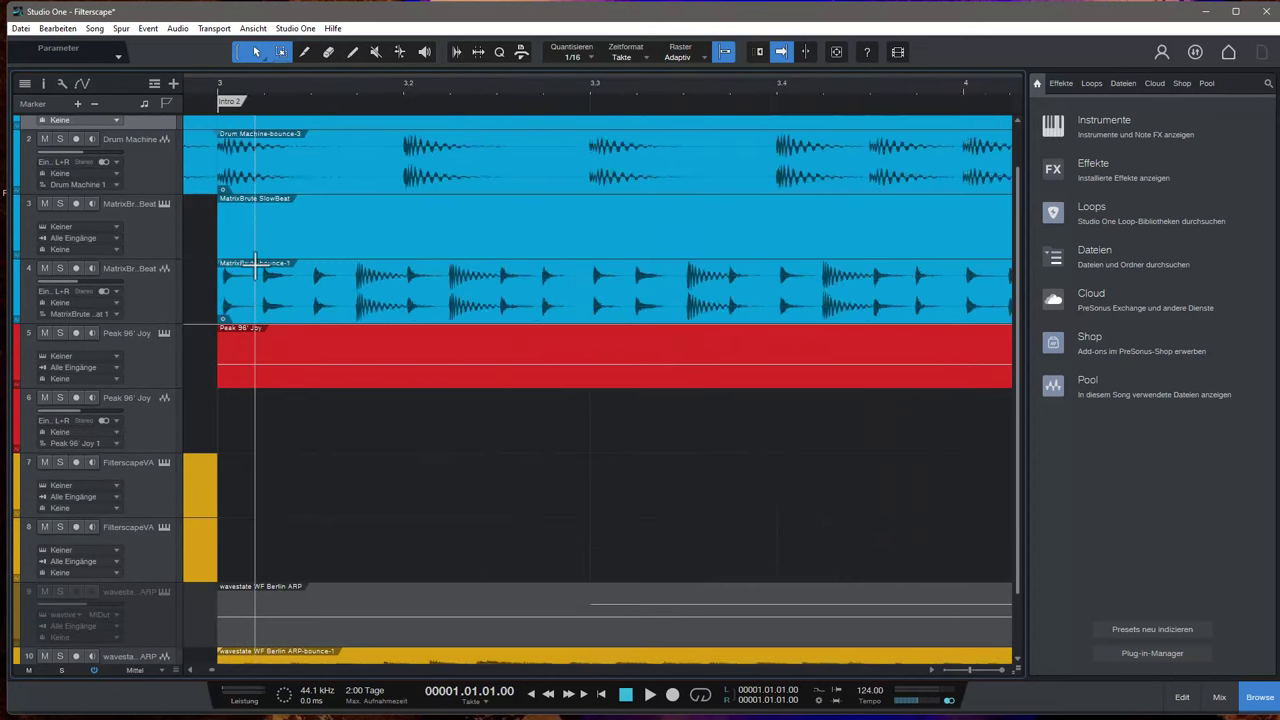
scroll(200, 268, "up", 4)
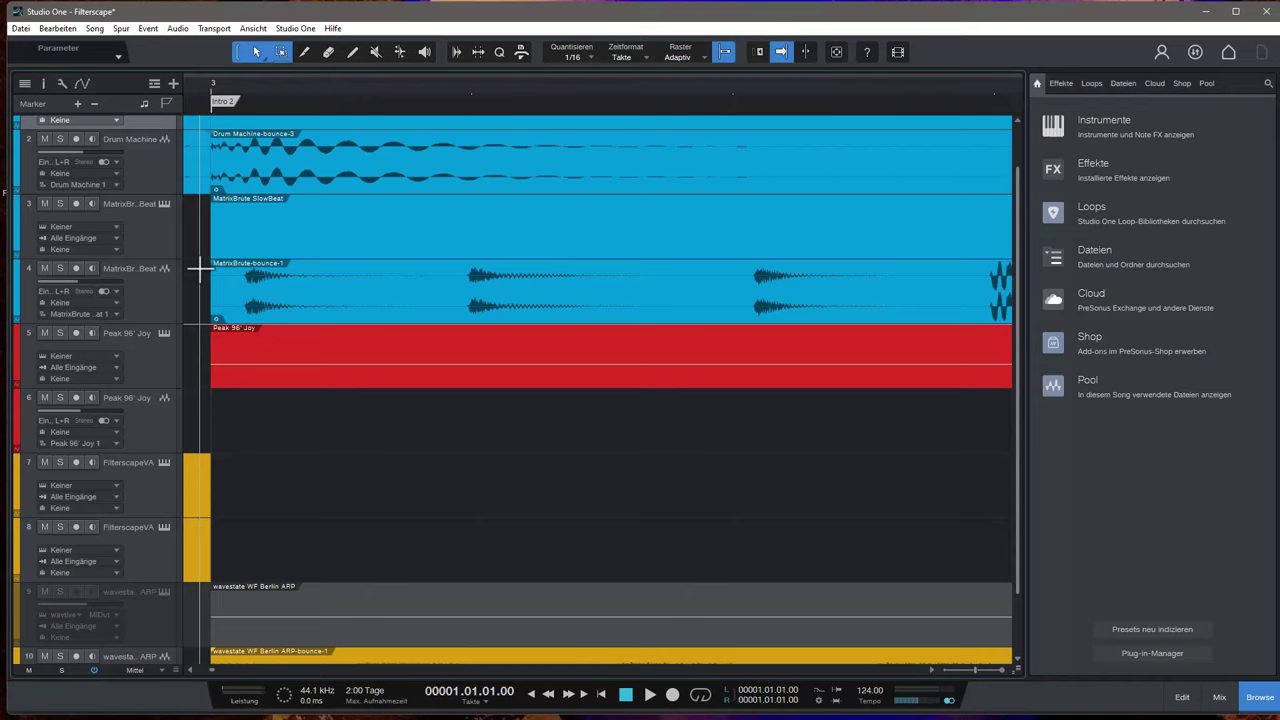
scroll(200, 268, "up", 3)
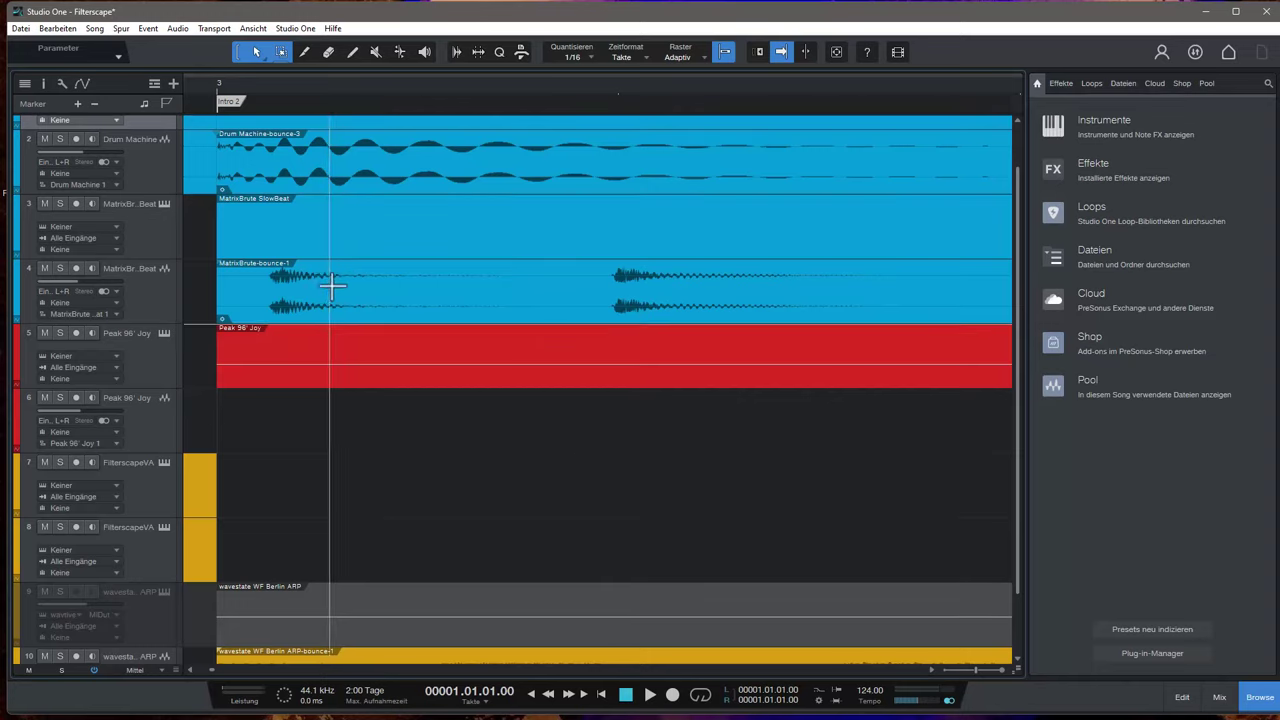
left_click_drag(331, 284, 310, 284)
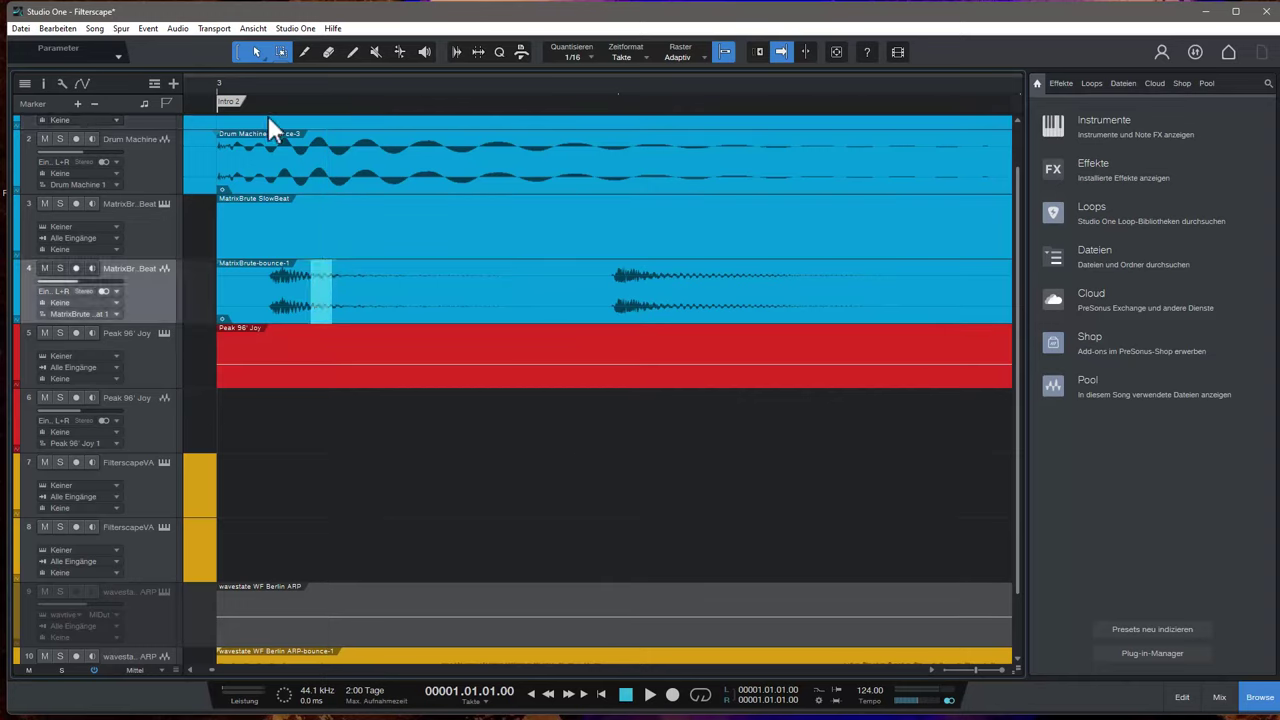
left_click(234, 47)
left_click_drag(654, 302, 601, 310)
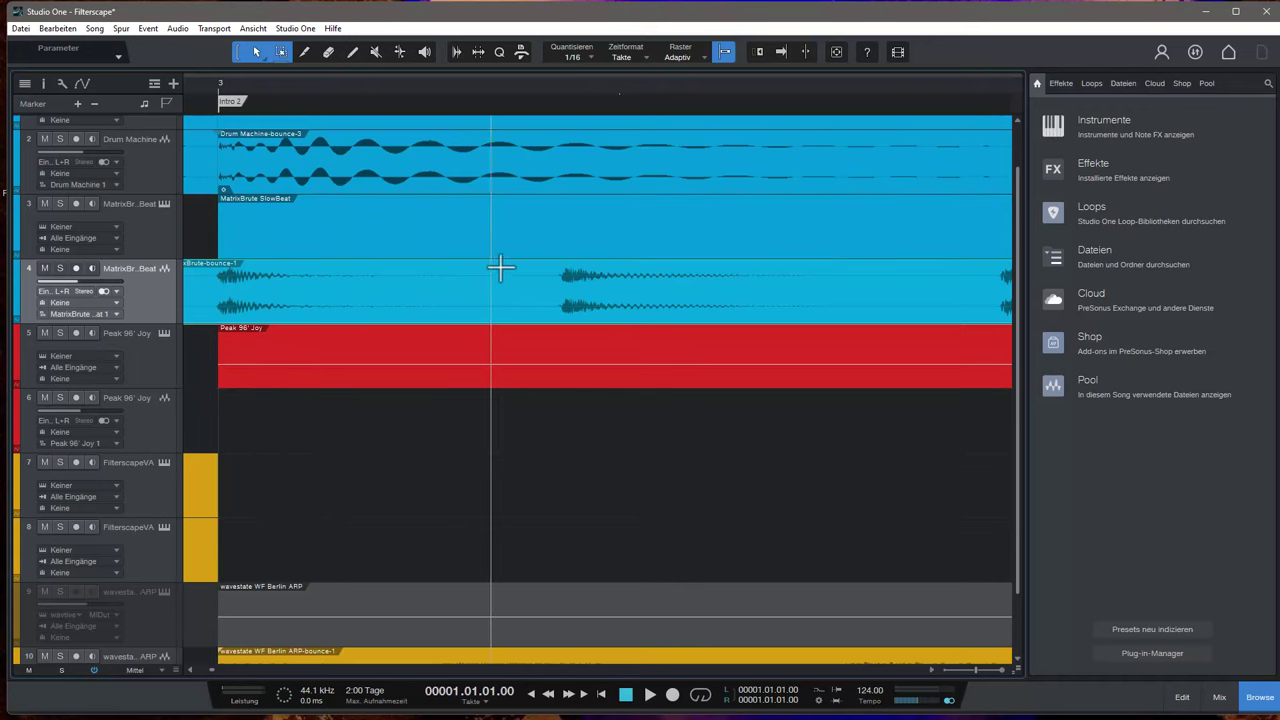
- Examine the shifted MatrixBrute event against the other audio and note clips across the whole arrangement
scroll(500, 267, "down", 4)
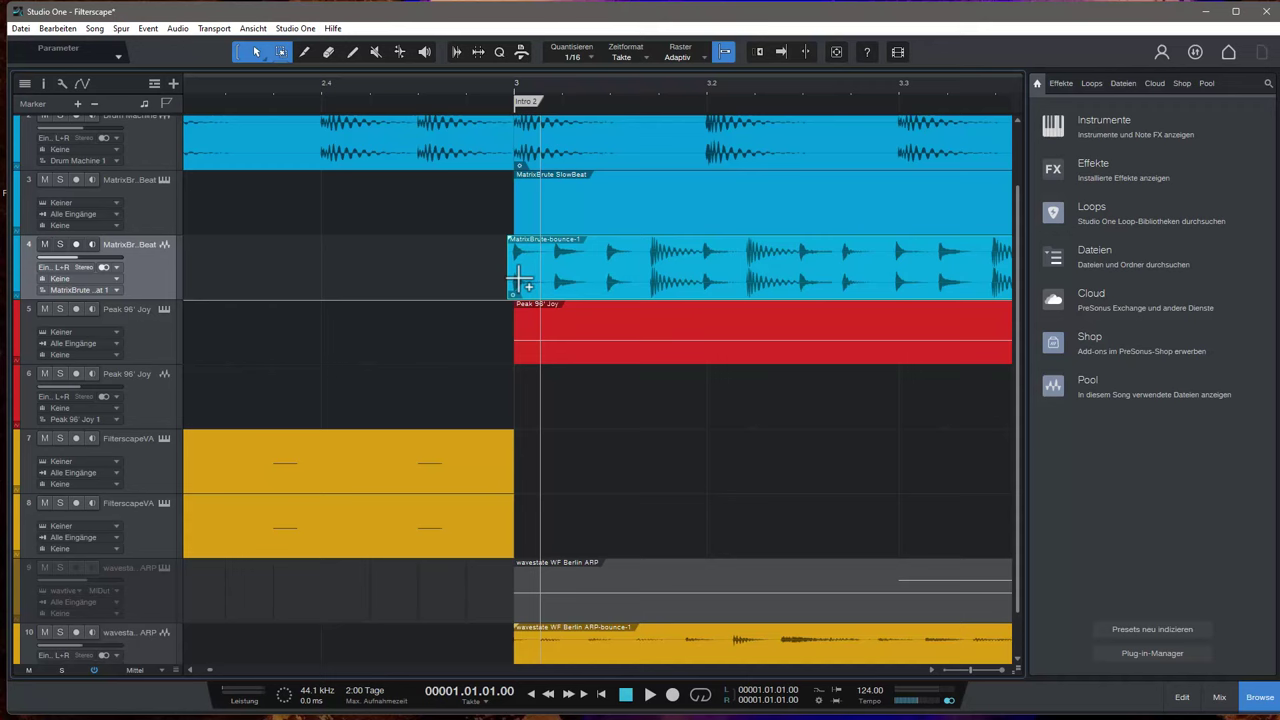
scroll(589, 266, "down", 10)
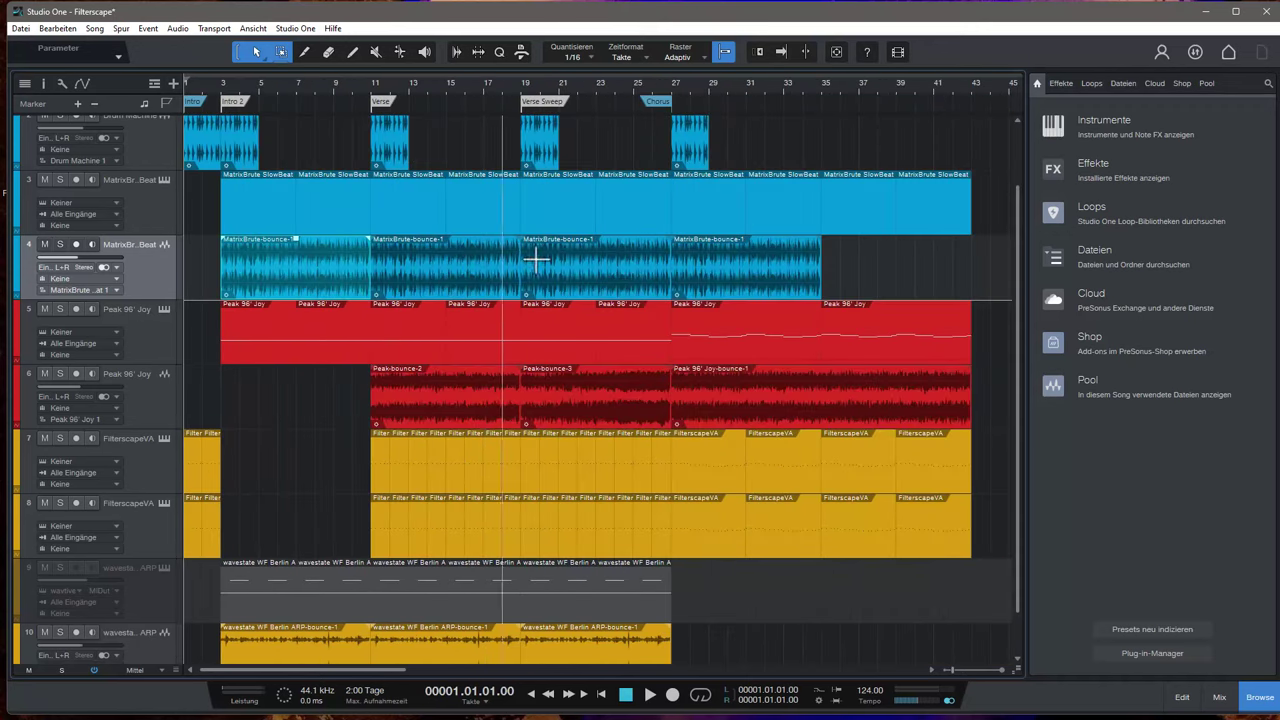
scroll(645, 518, "up", 2)
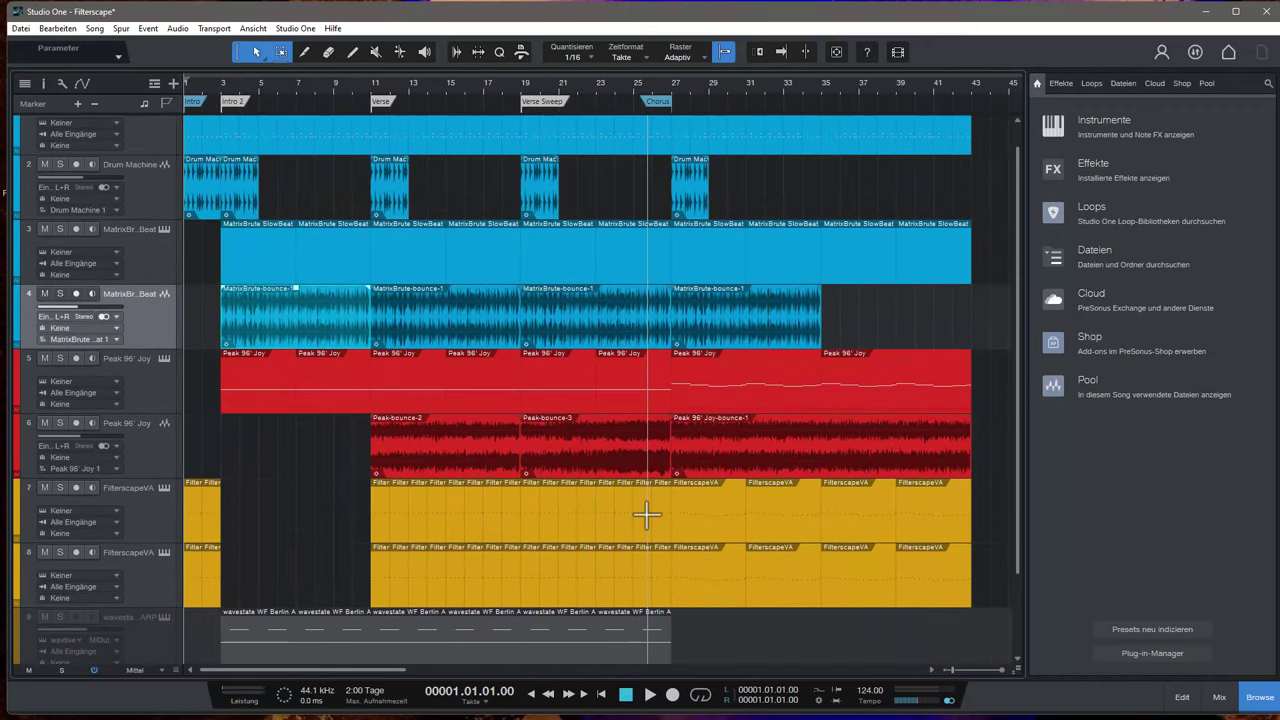
scroll(645, 515, "up", 1)
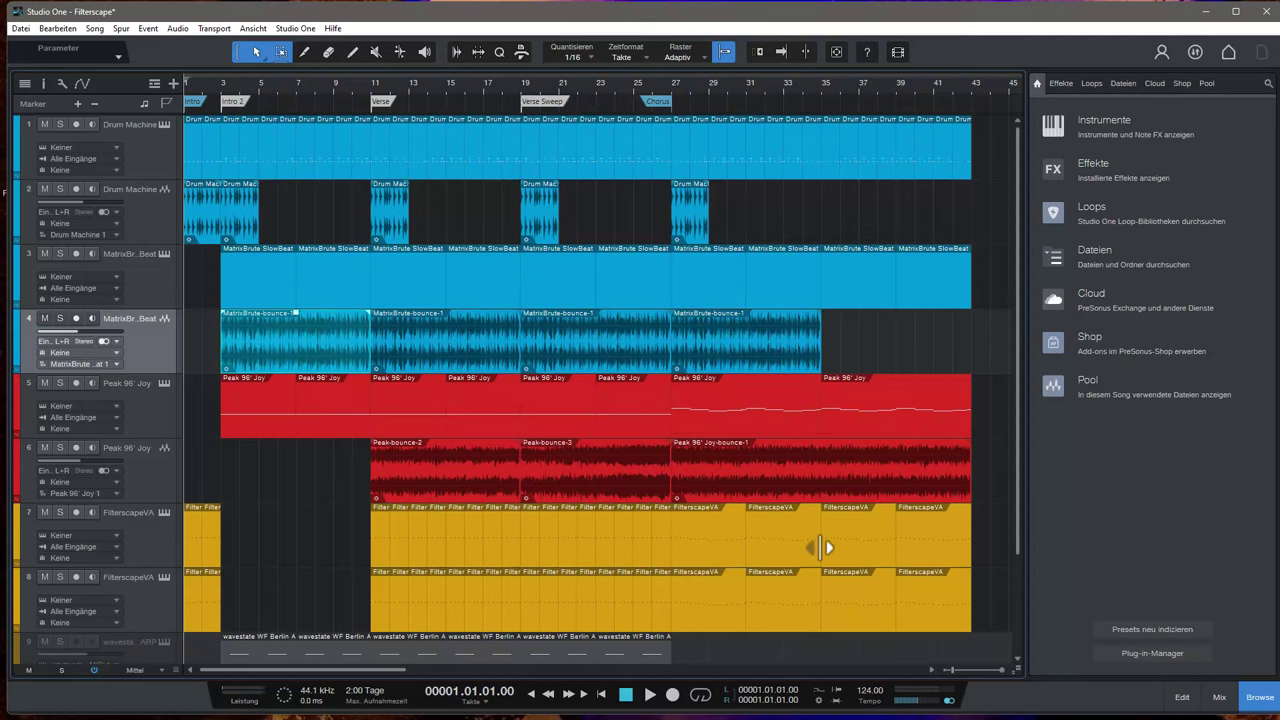